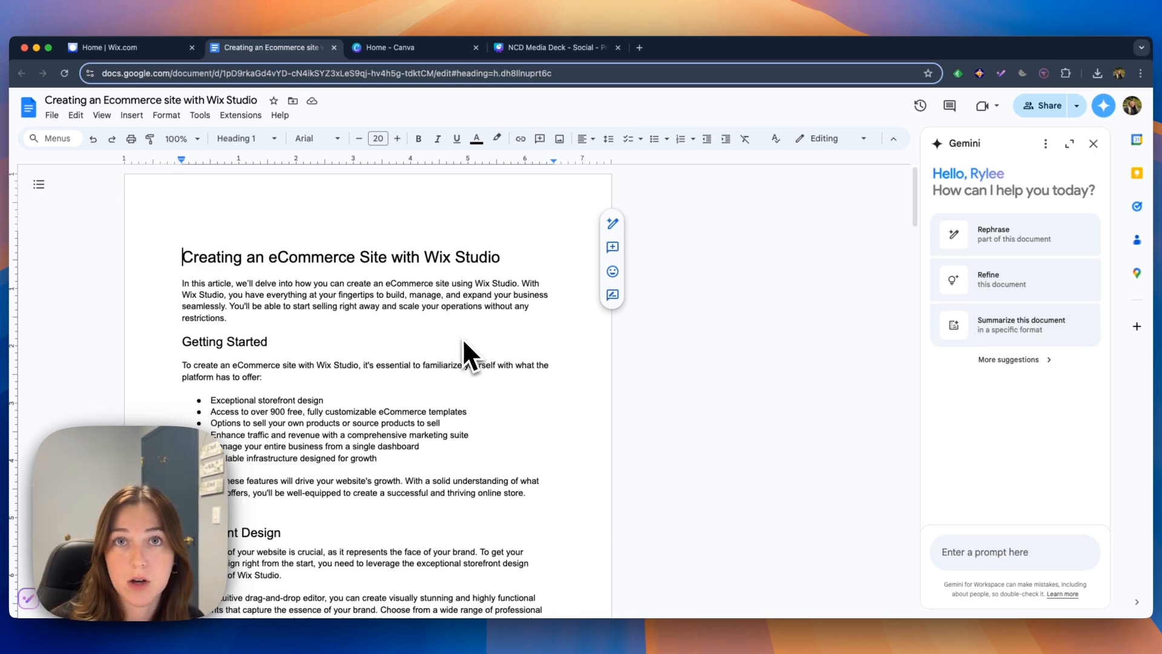
Ask Gemini to "Rewrite the title to be more catchy"
click(1105, 109)
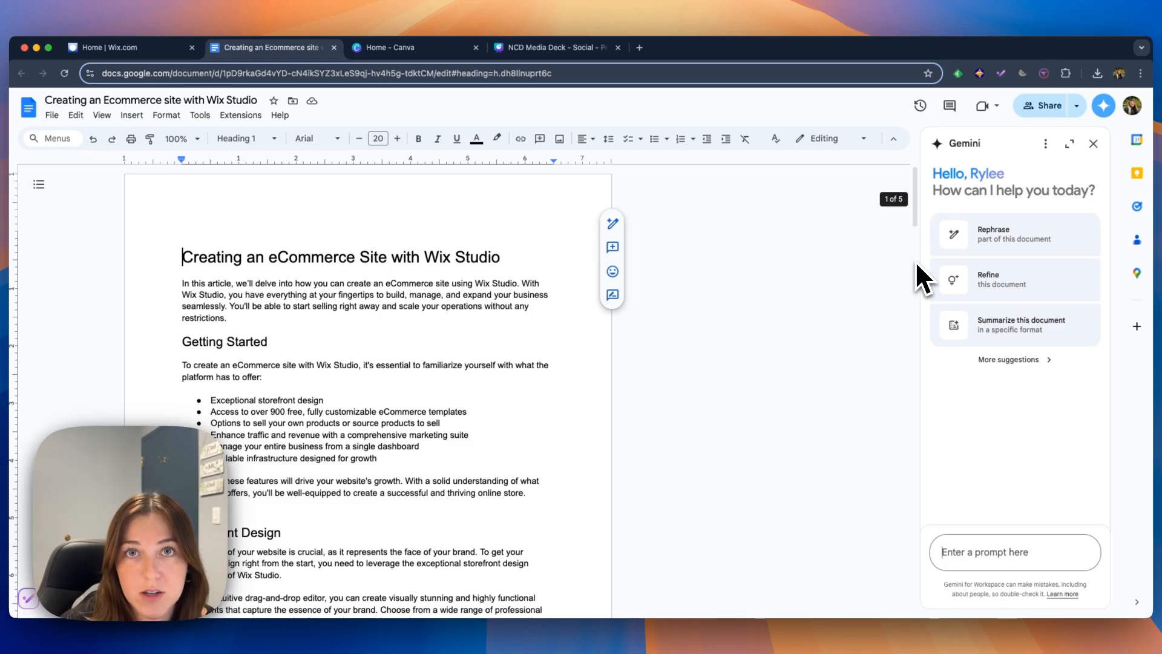
click(1018, 239)
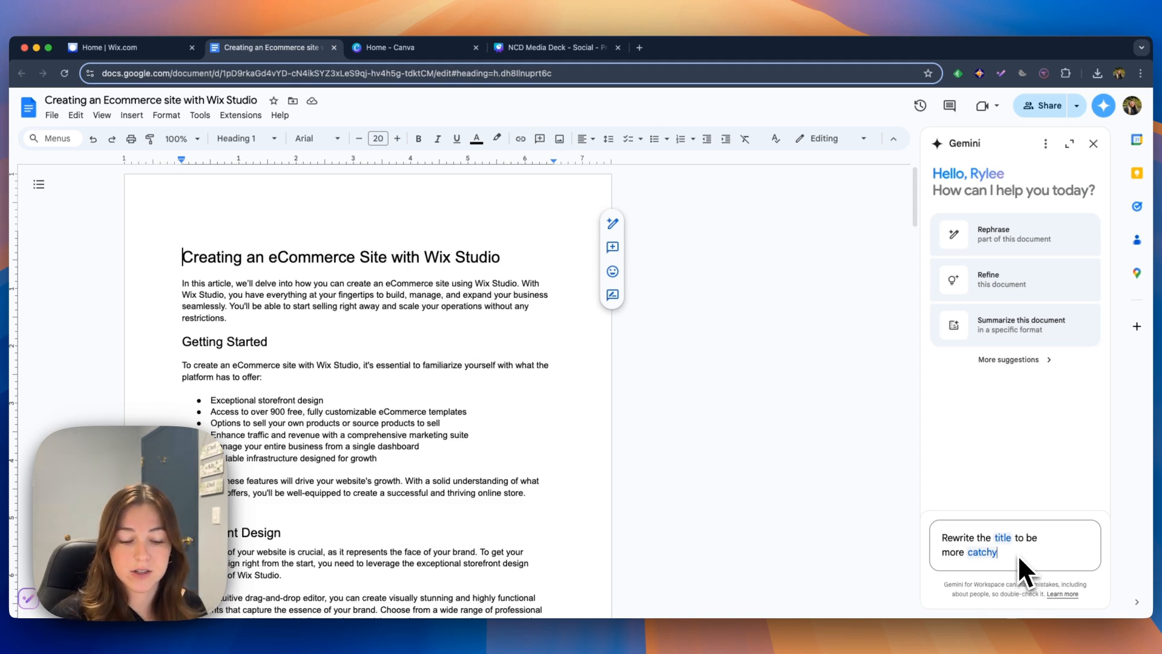
key(Return)
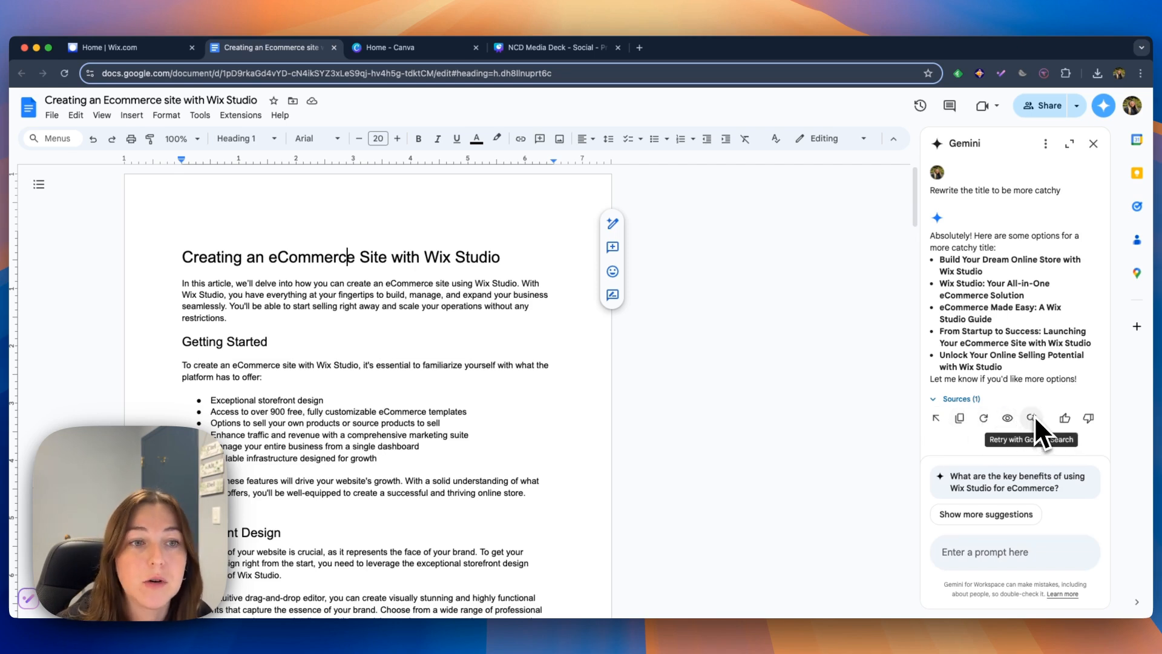
Replace the document's main heading with the suggested title "Wix Studio: Your All-in-One eCommerce Solution", pasted without formatting
click(935, 419)
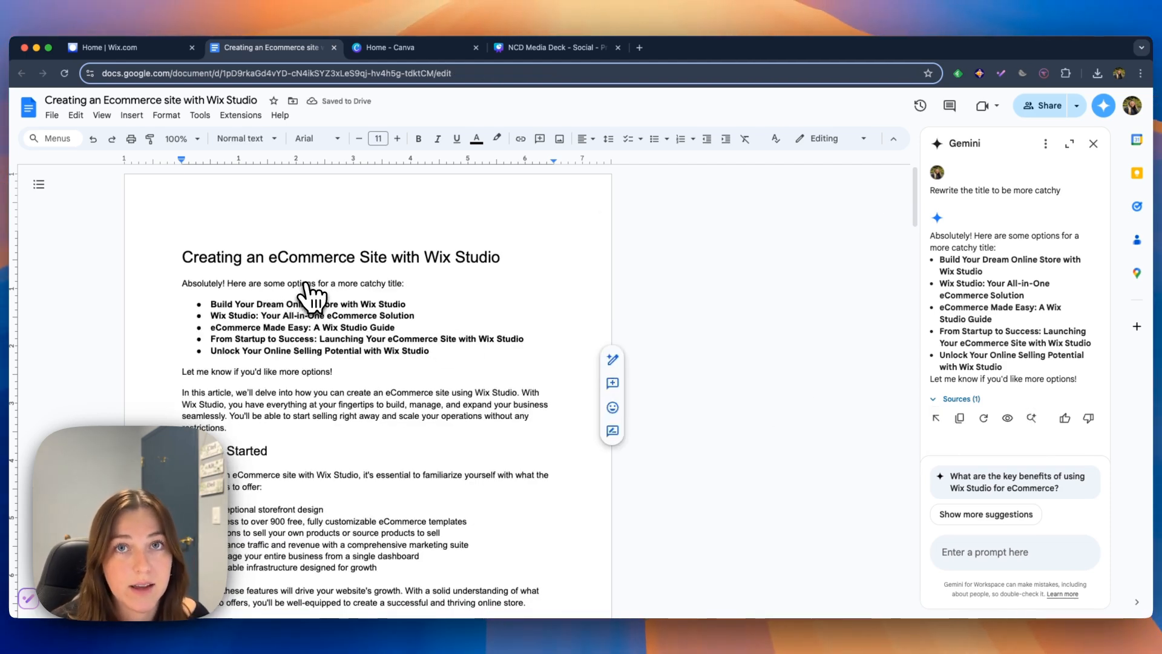
key(super+z)
drag(939, 284, 1032, 297)
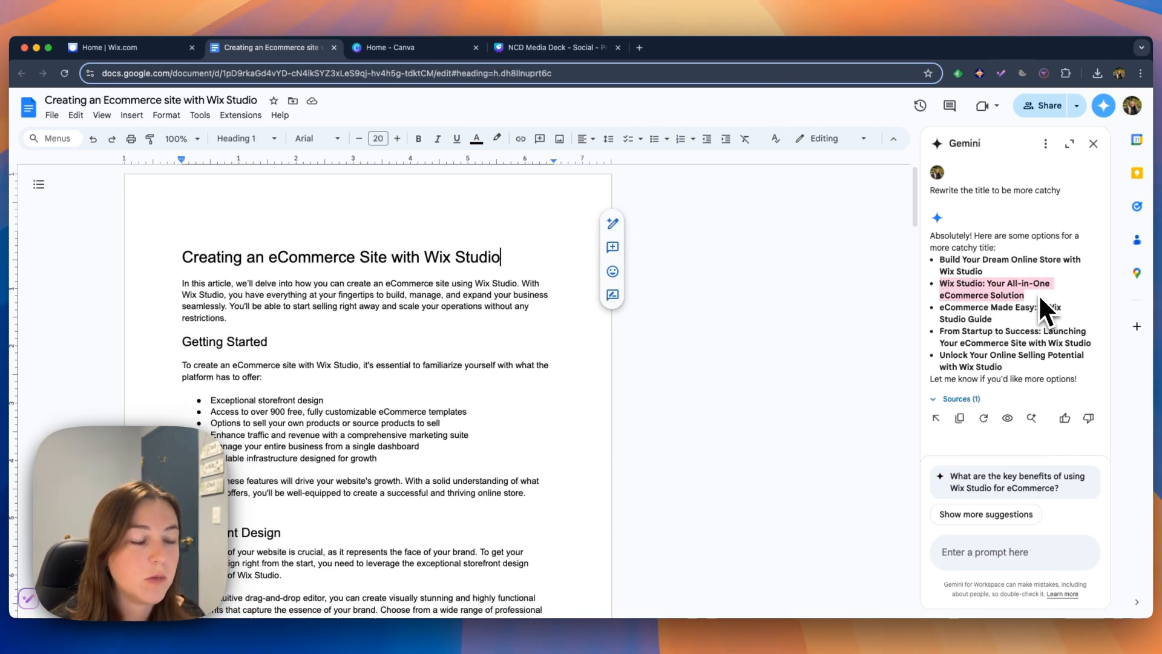
triple_click(502, 258)
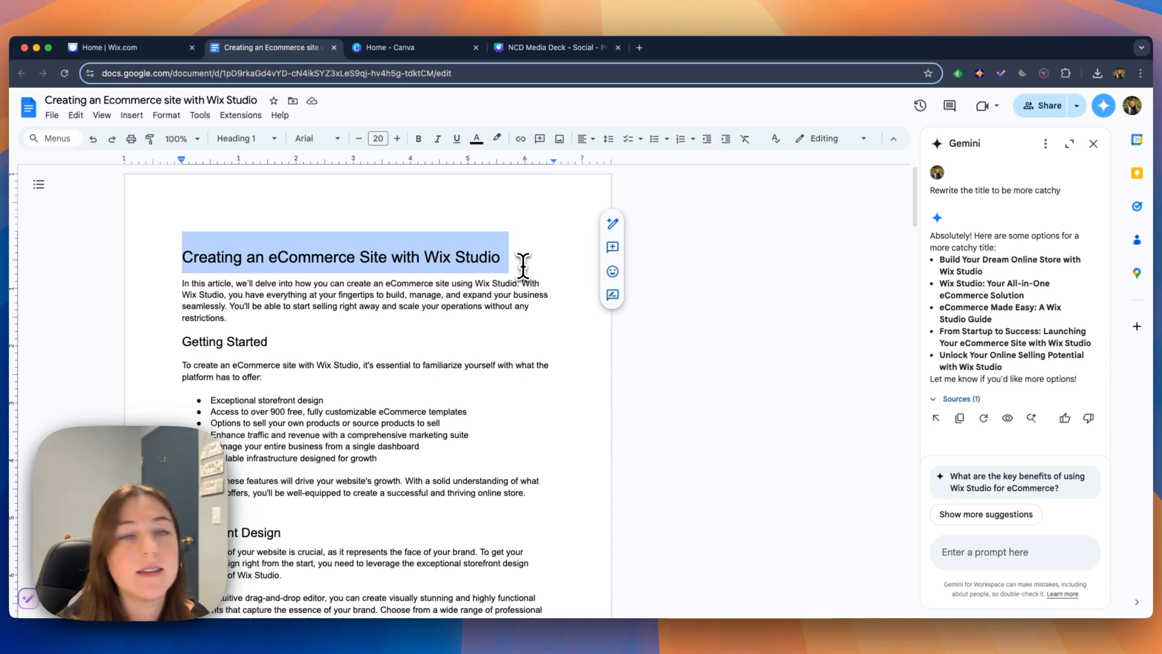
right_click(259, 257)
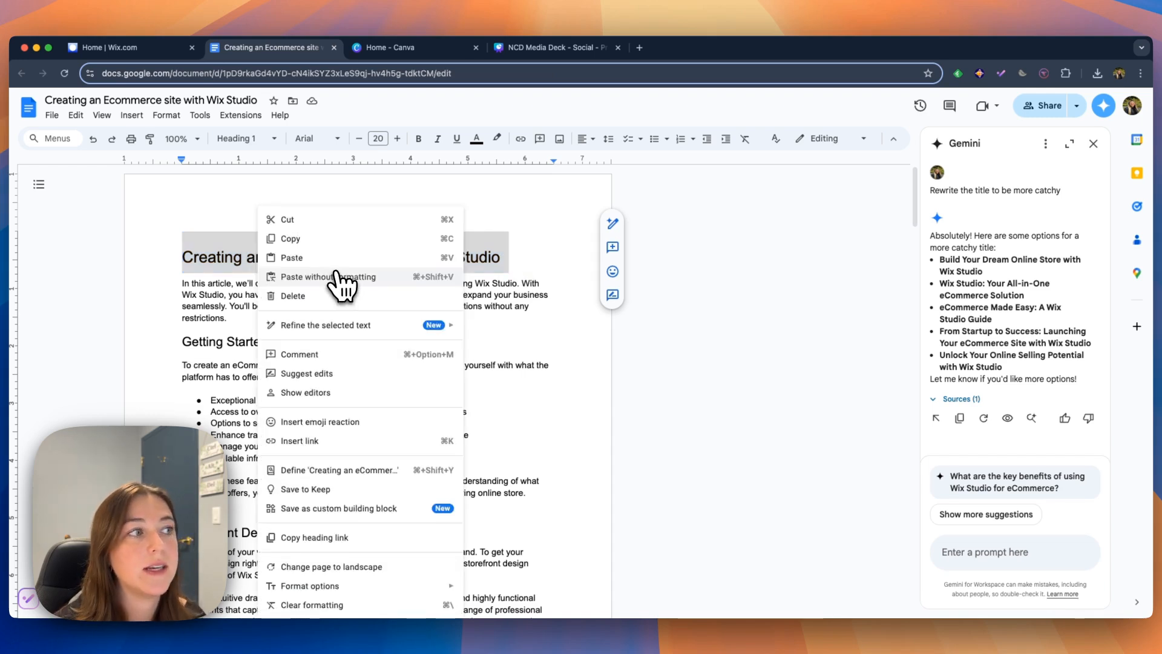
click(335, 276)
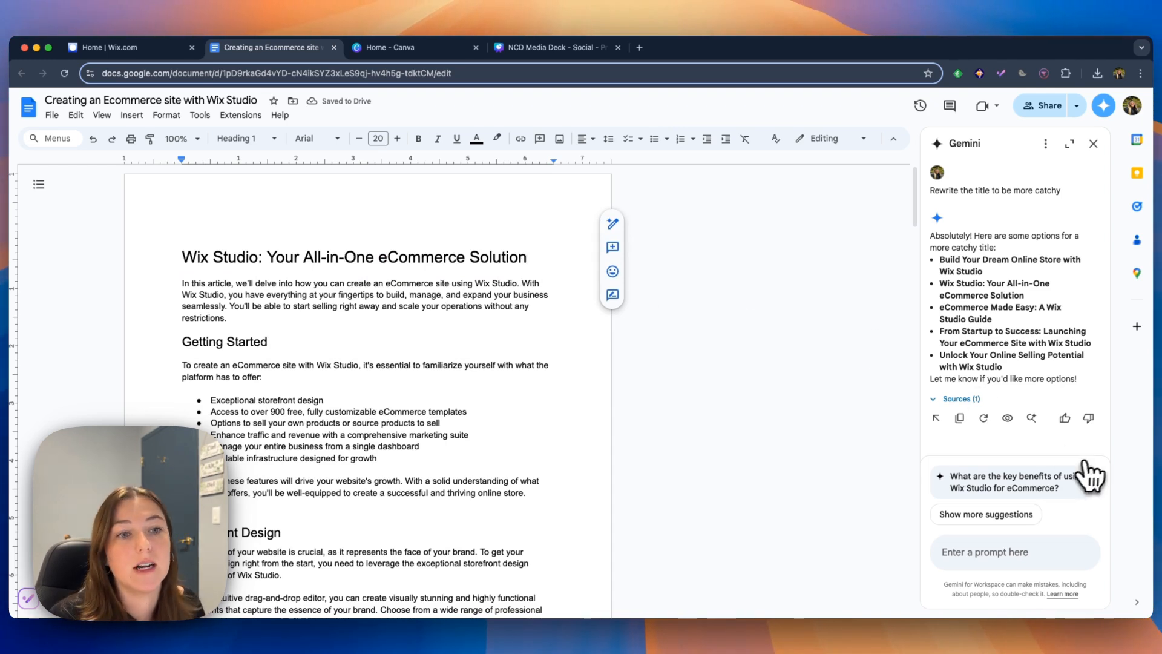
Clear the Gemini history and have it refine the document as a list of key points in an informal tone
click(1045, 146)
click(1024, 173)
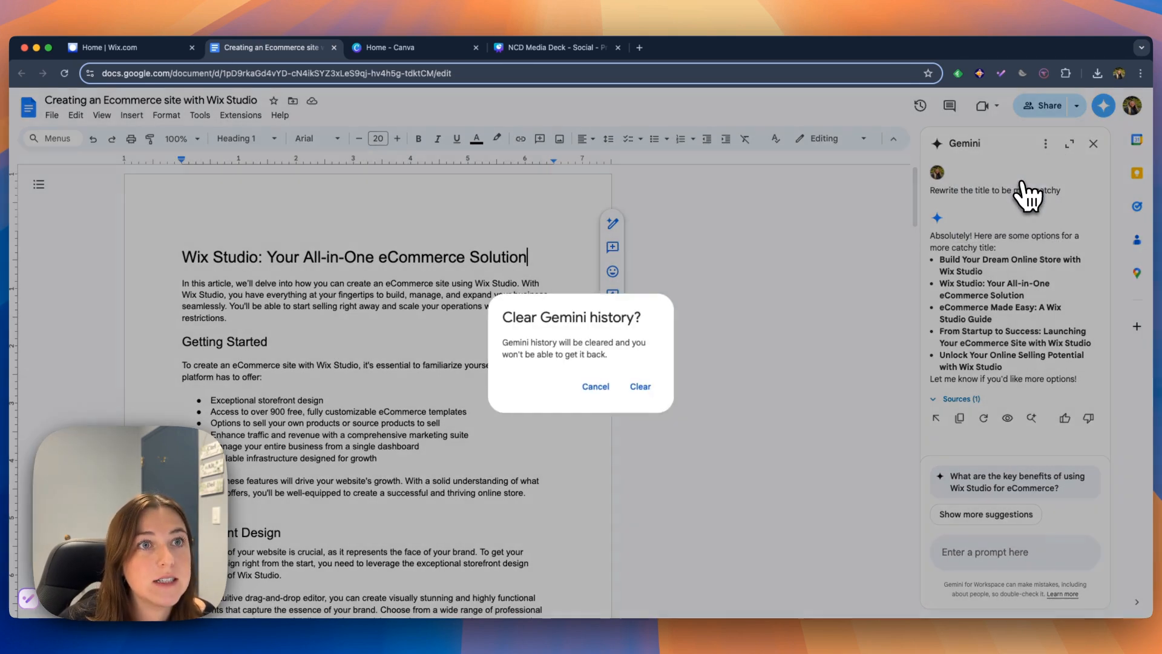
click(641, 384)
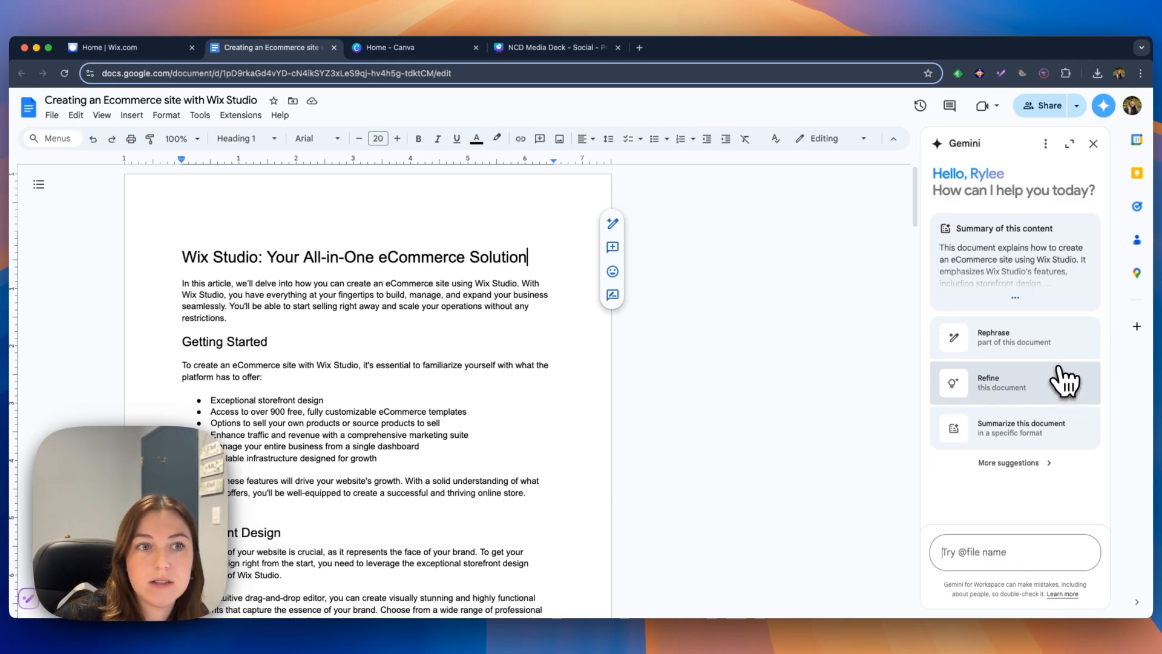
click(1028, 391)
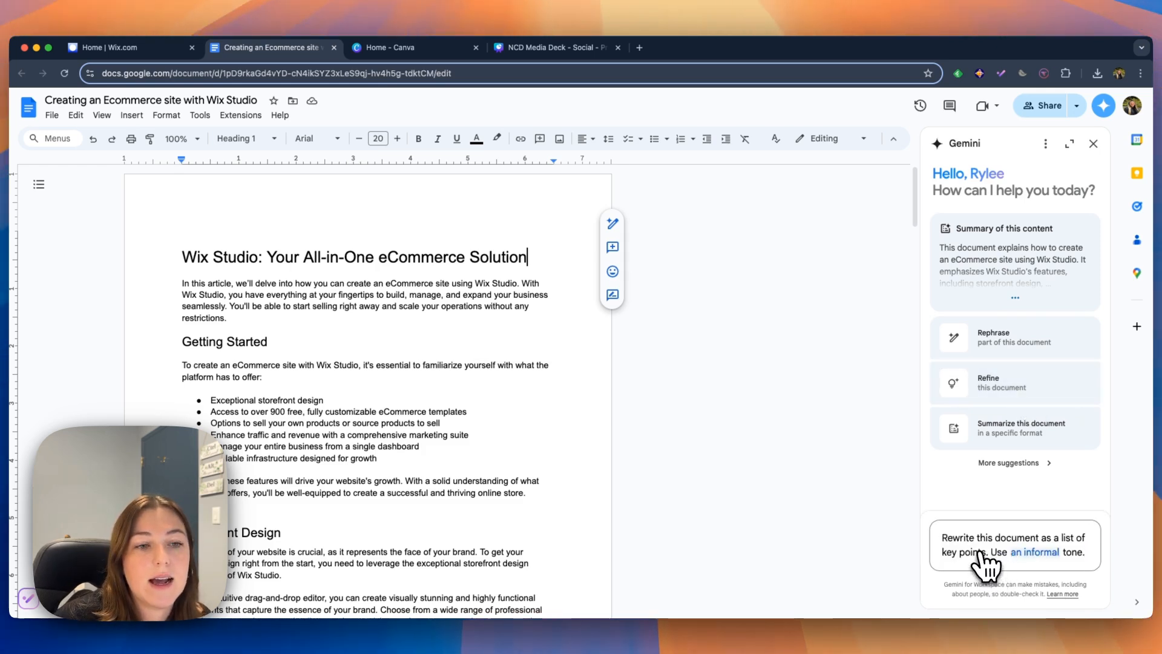
click(1095, 557)
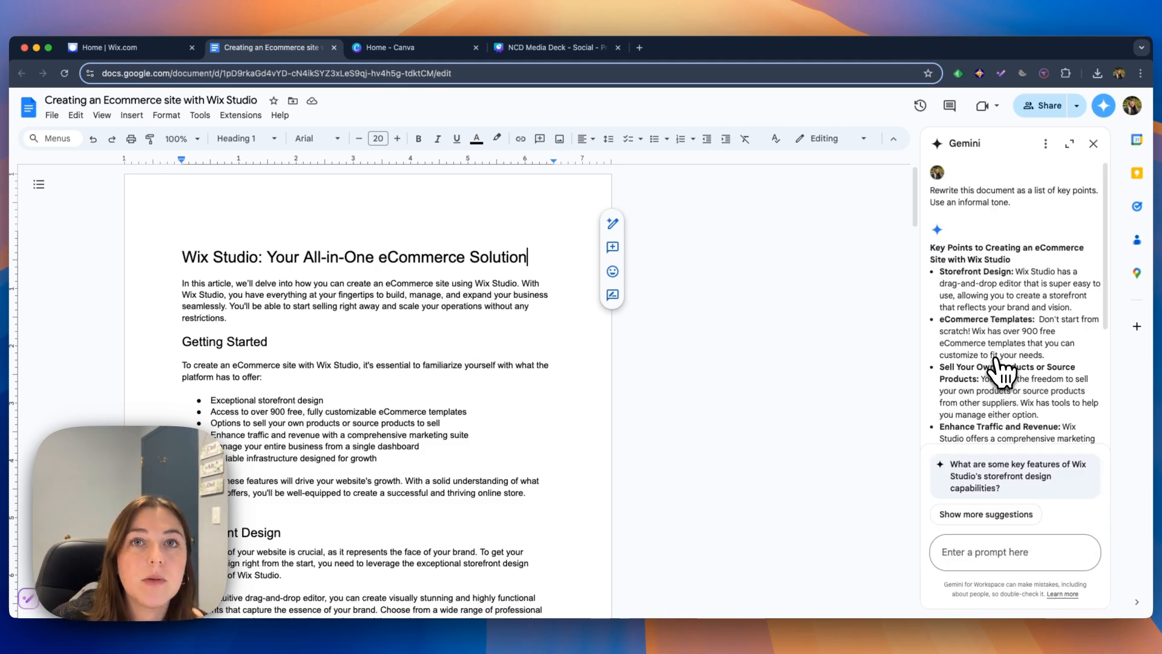
Insert Gemini's key points list at the end of the document, below the meta description
scroll(1063, 308, down, 5)
scroll(231, 385, down, 20)
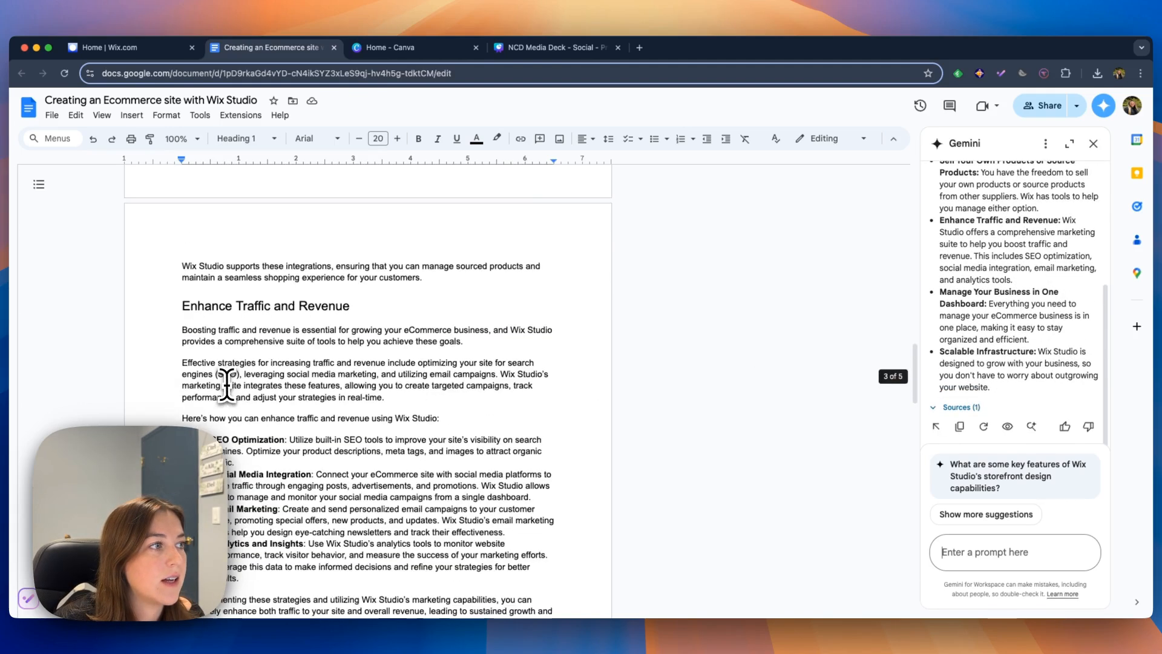
click(517, 264)
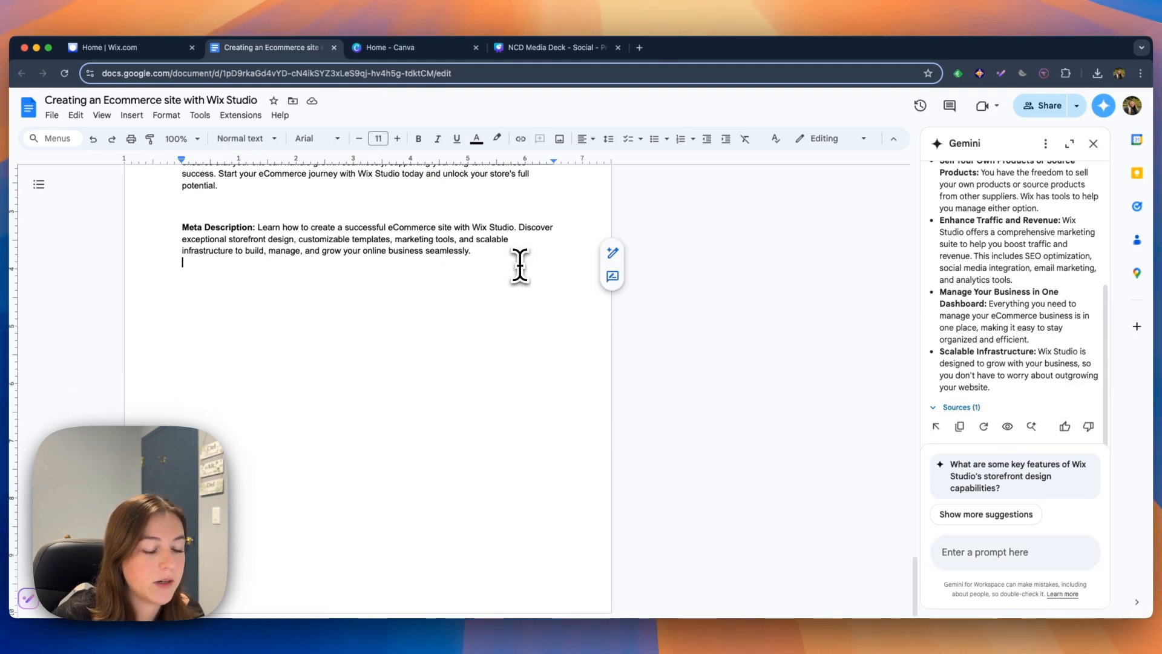
click(936, 426)
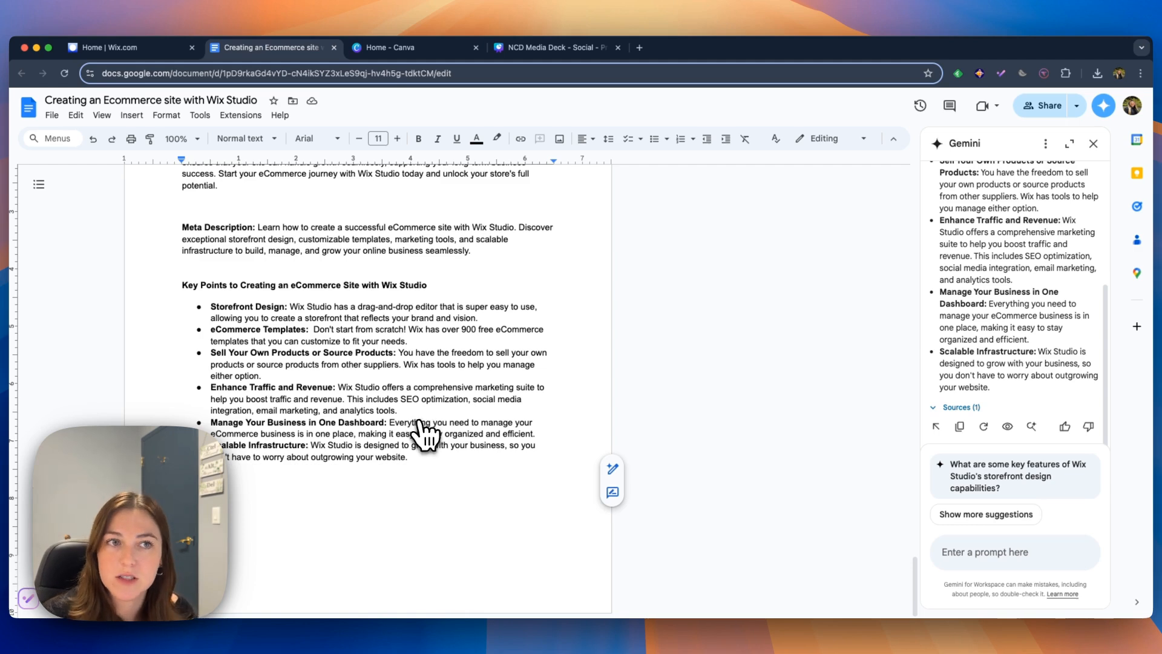
Clear the Gemini history after the key points response
scroll(1017, 242, up, 5)
click(1045, 143)
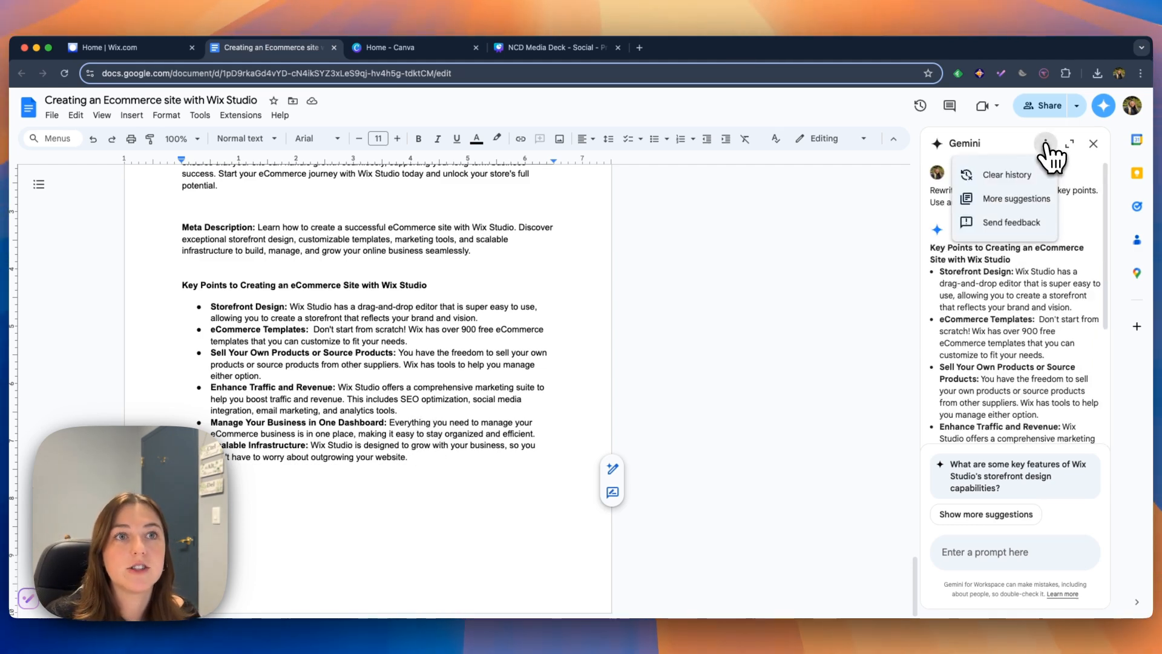
click(1023, 175)
key(Return)
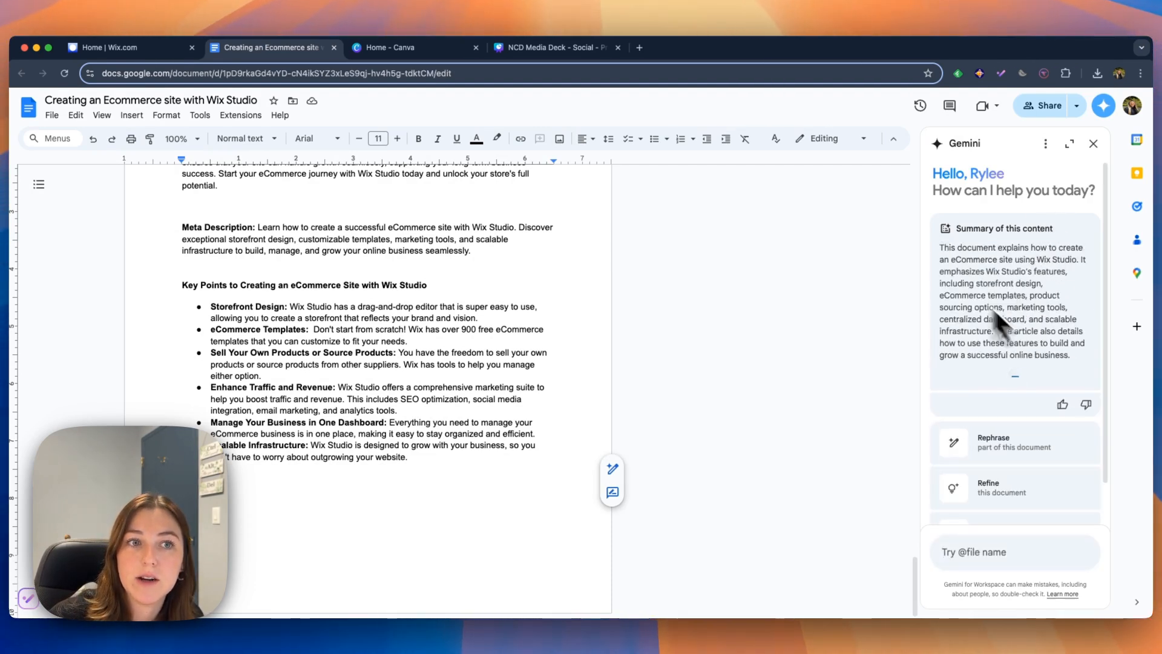
Ask Gemini to "Summarize this document in 2 paragraphs for a social media caption."
scroll(1028, 363, down, 2)
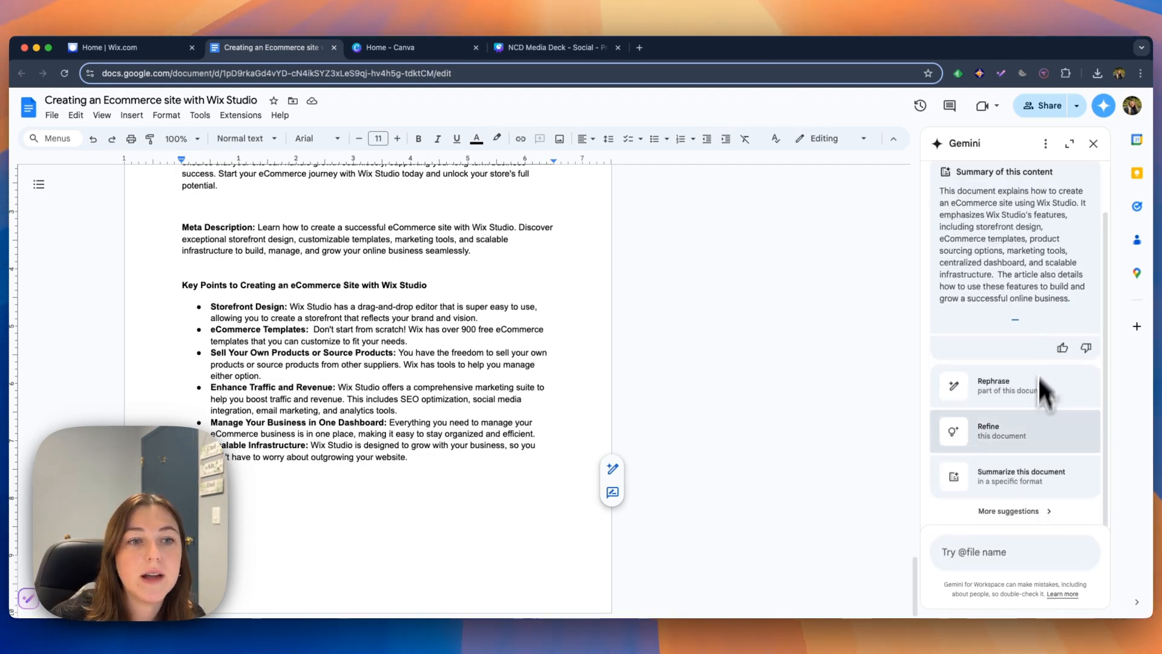
click(1063, 492)
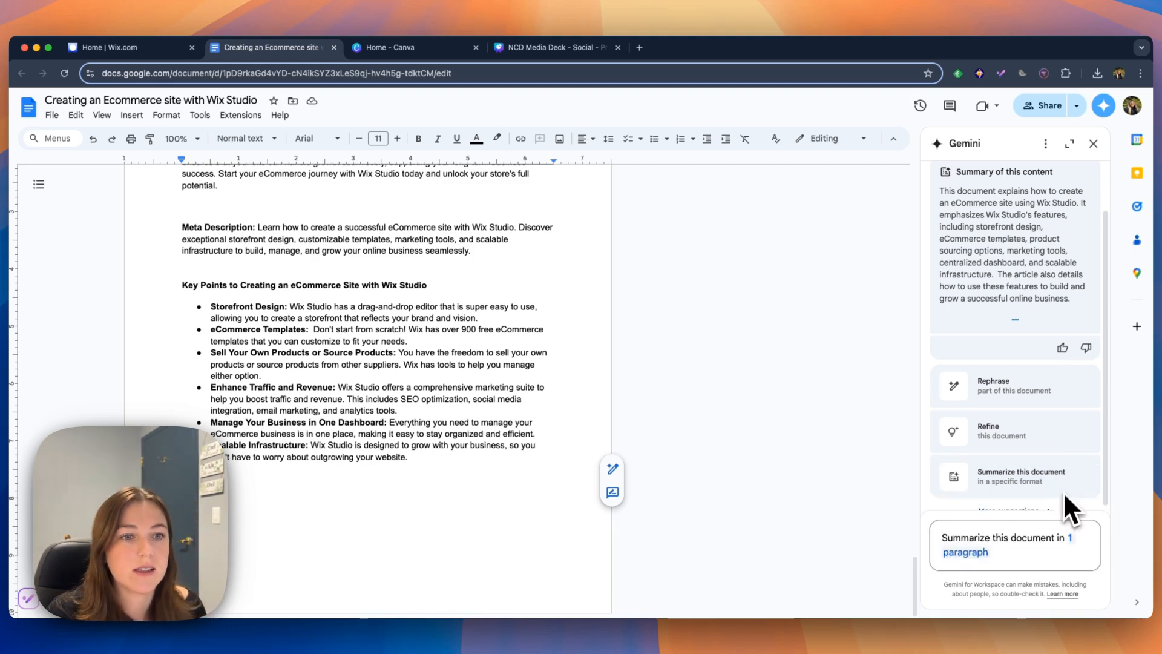
double_click(1069, 540)
key(BackSpace)
text(2 paragraphs a)
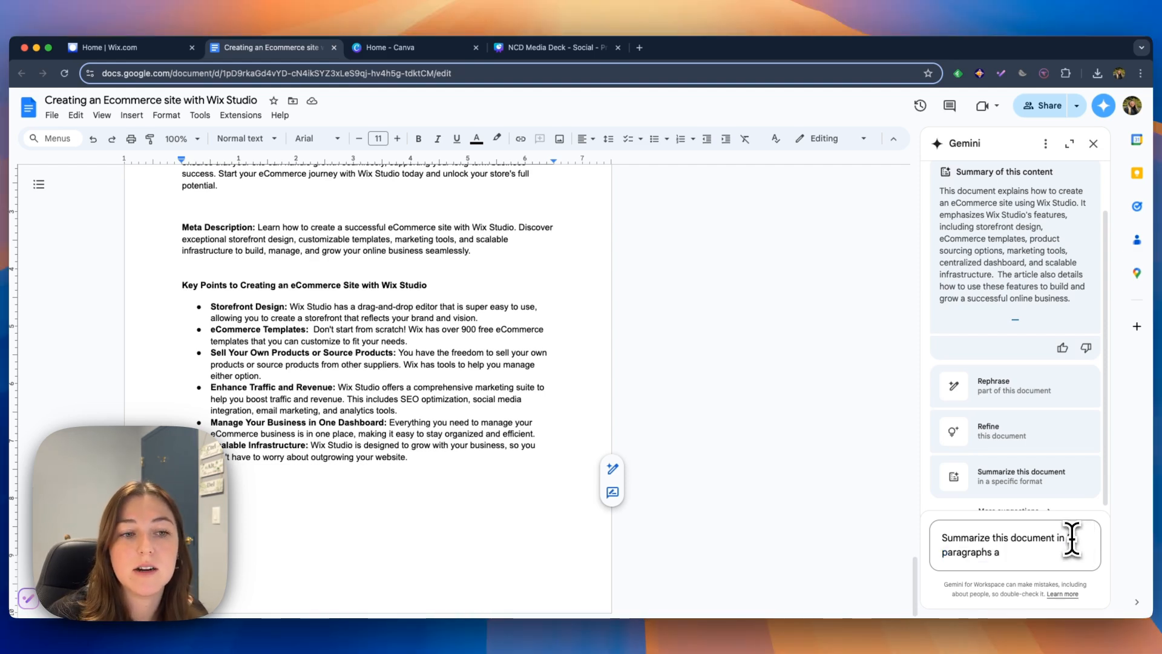
key(BackSpace)
text(for a soci)
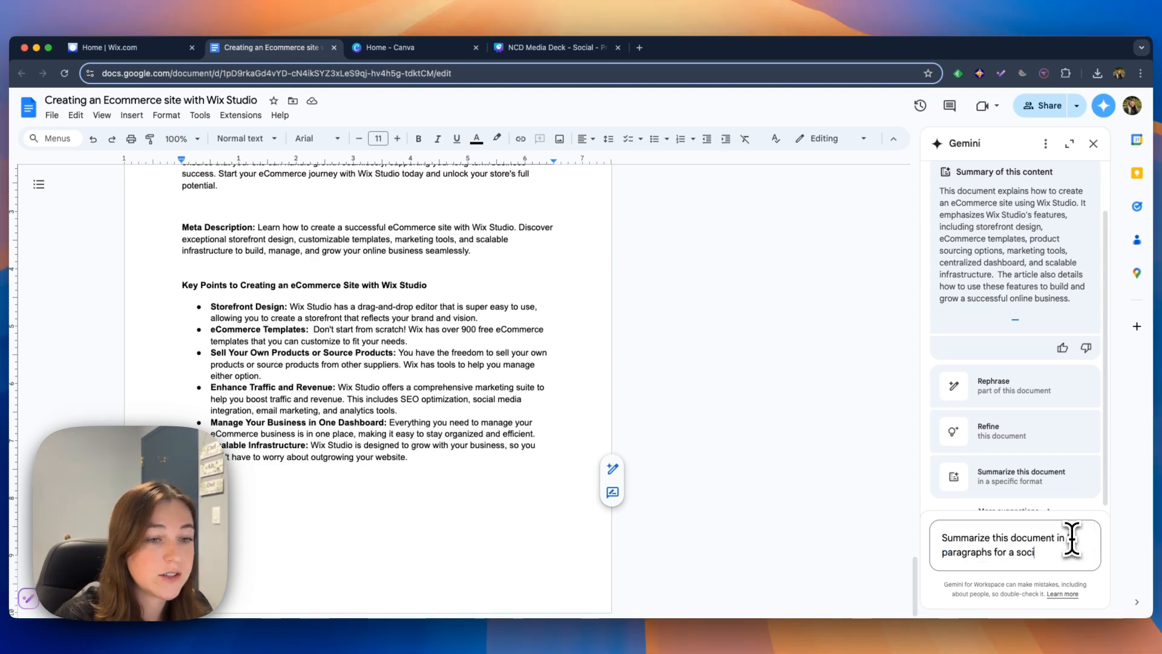
text(al media caption.)
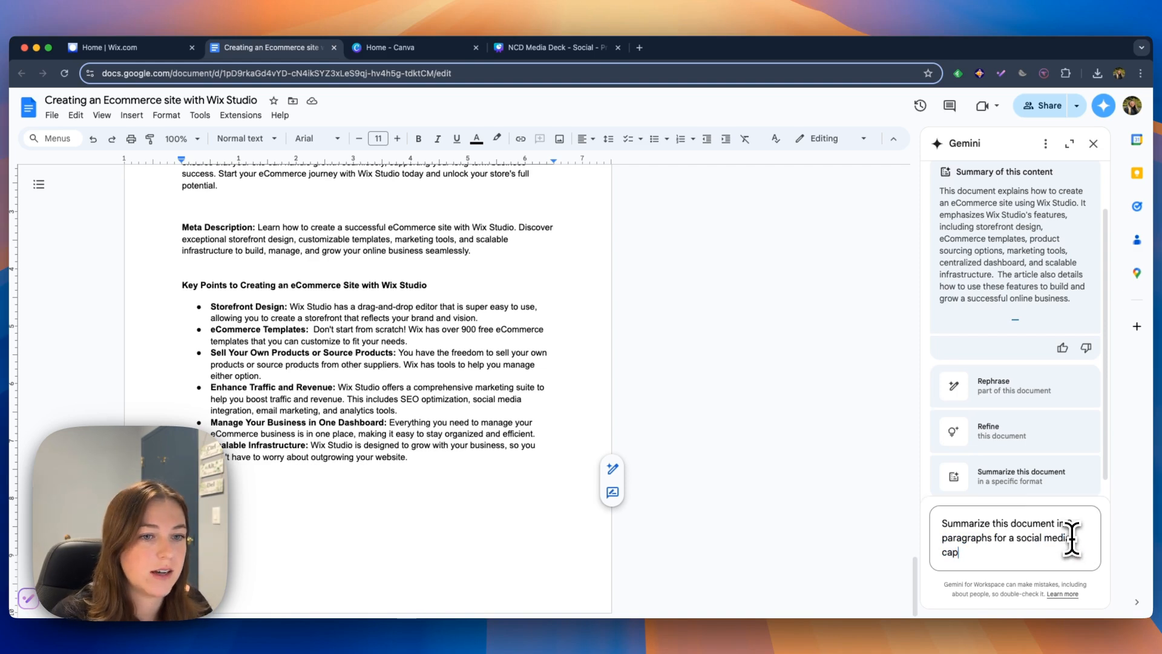
key(Return)
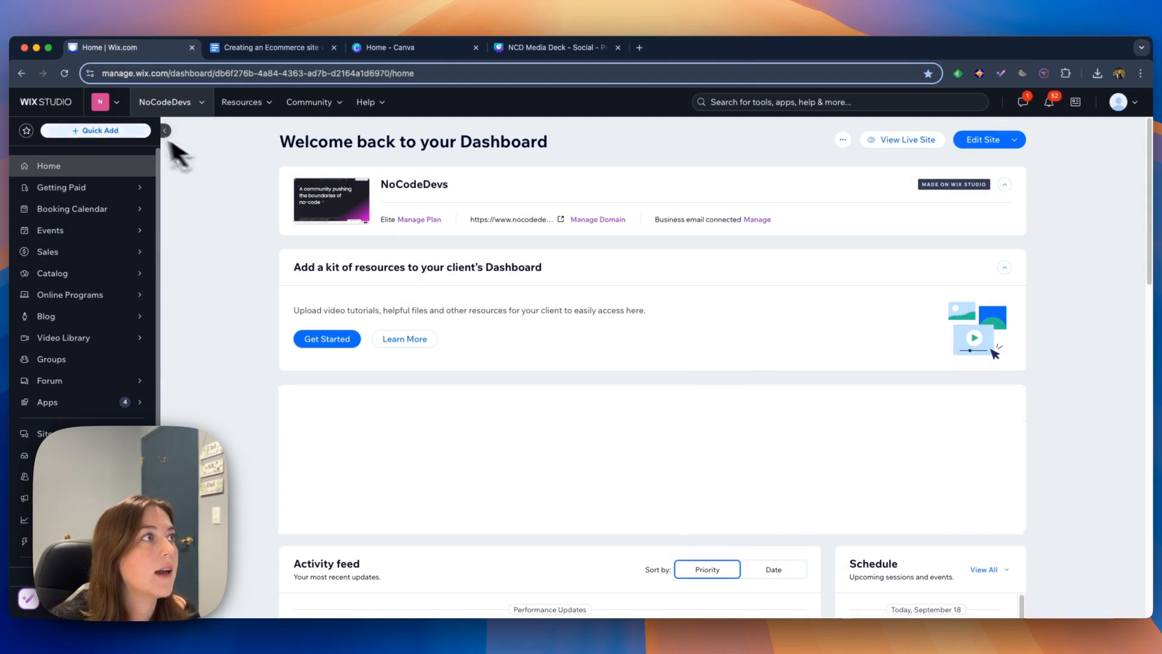
Switch to the Wix Studio dashboard and open My Site 11 for editing
click(202, 112)
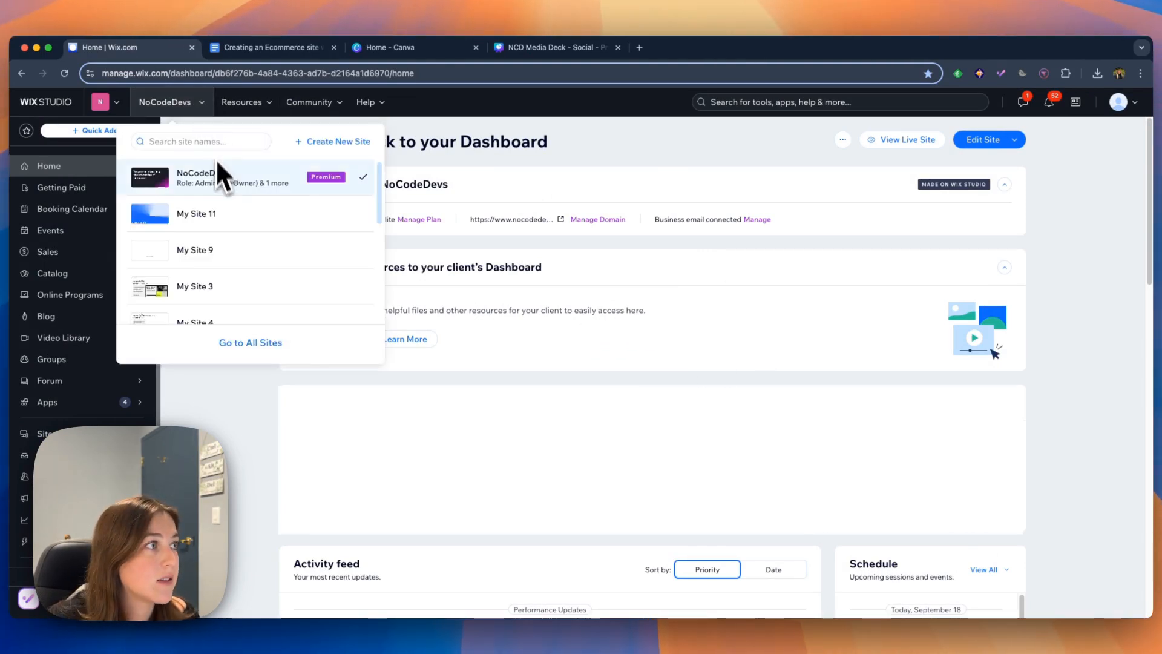
click(196, 213)
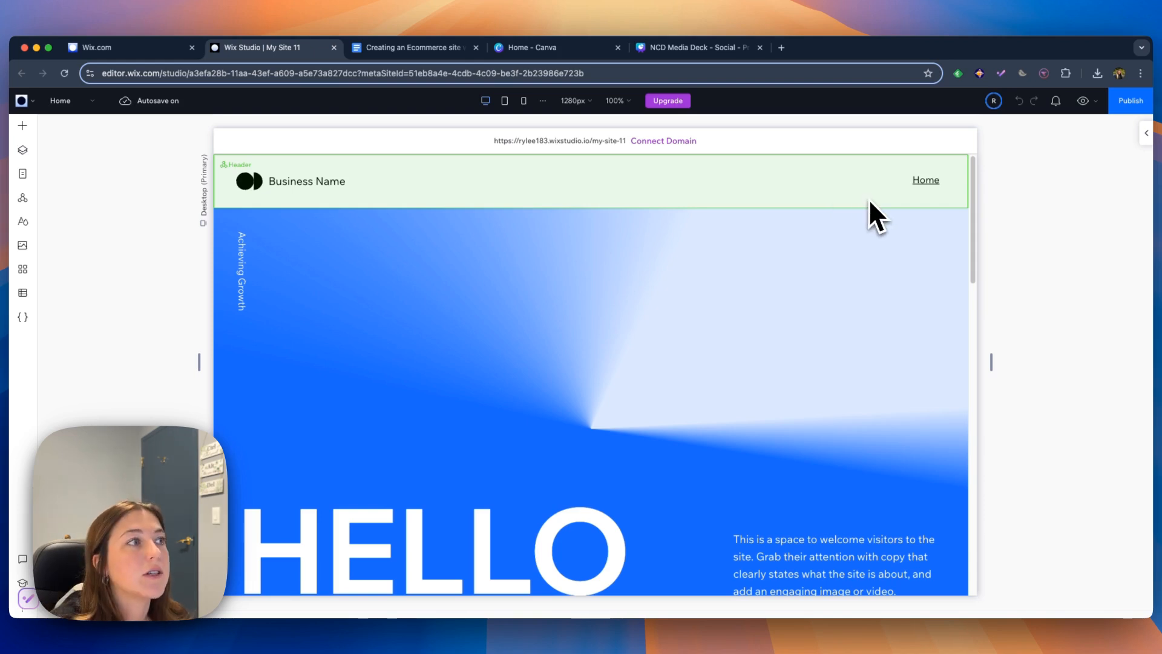
Generate a responsive design with AI for the blue HELLO section and apply it to the page
scroll(823, 216, down, 1)
click(817, 197)
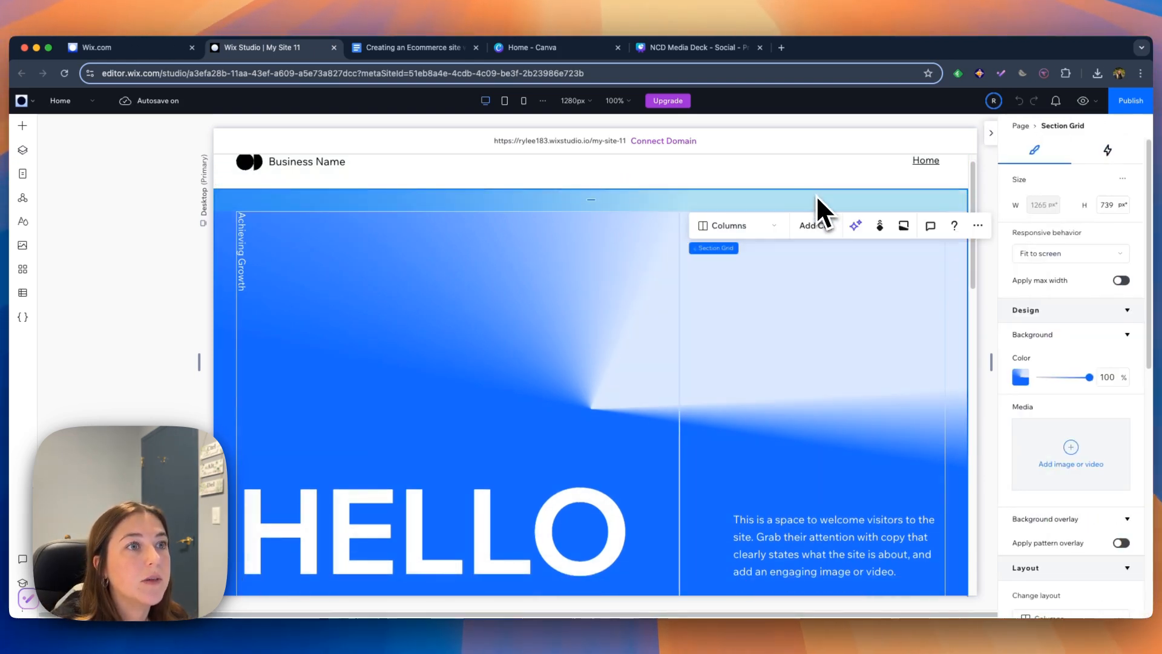
click(858, 230)
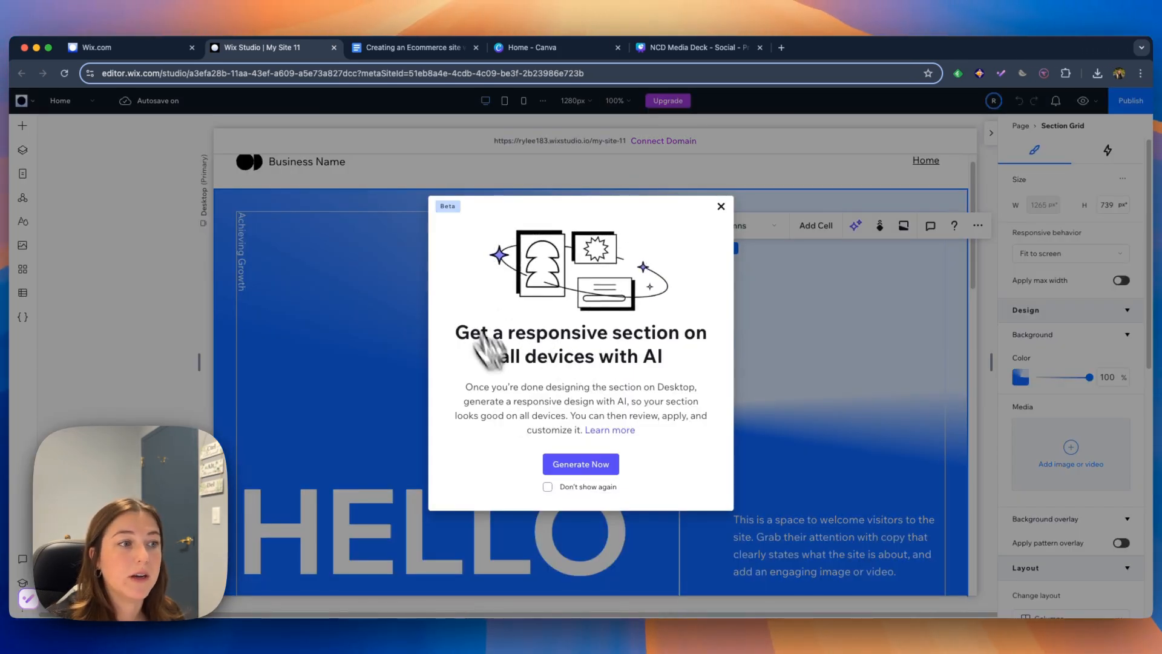
click(599, 465)
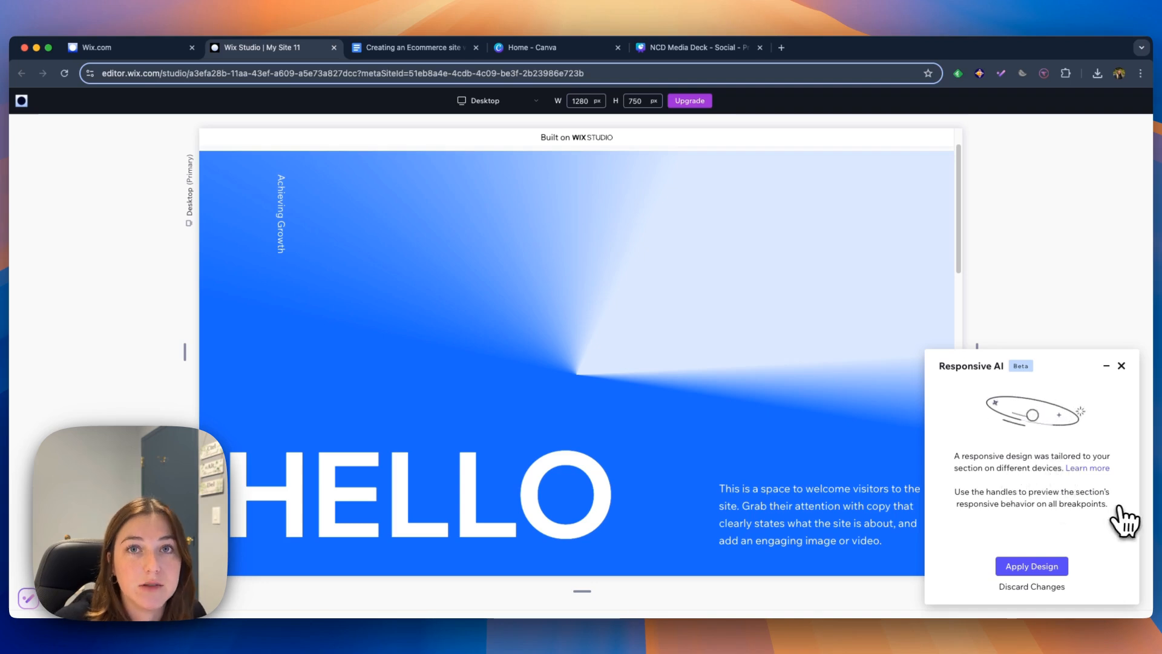
click(1053, 568)
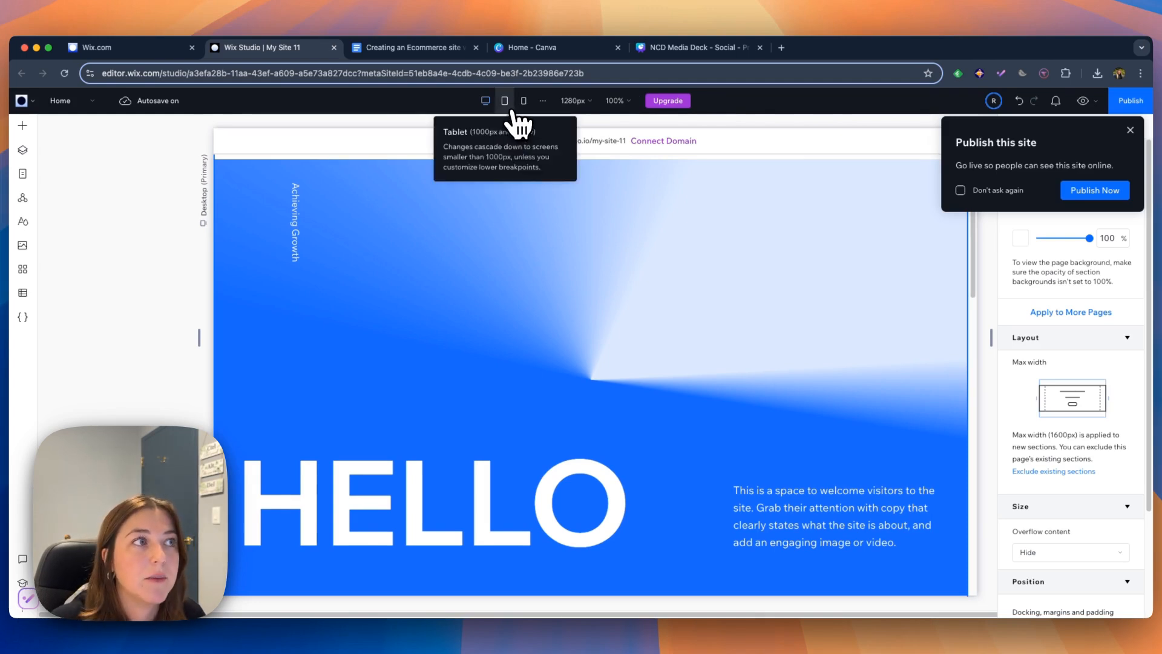
Examine how the whole page is laid out at the tablet and mobile breakpoints
click(511, 110)
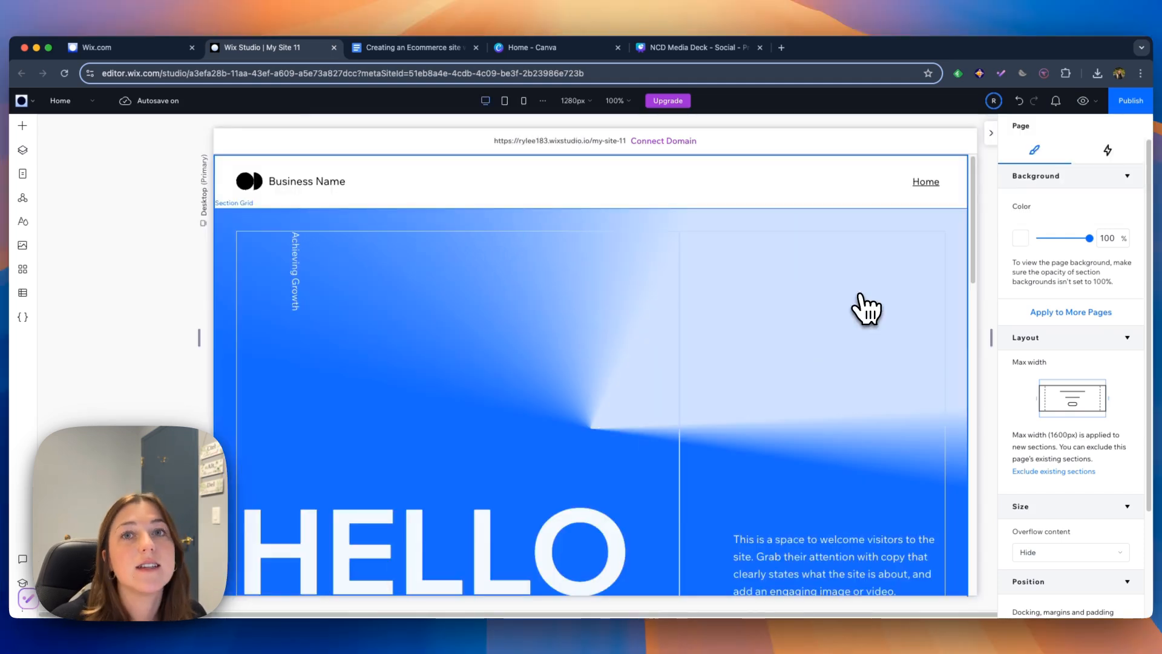
scroll(863, 307, down, 4)
scroll(863, 306, up, 4)
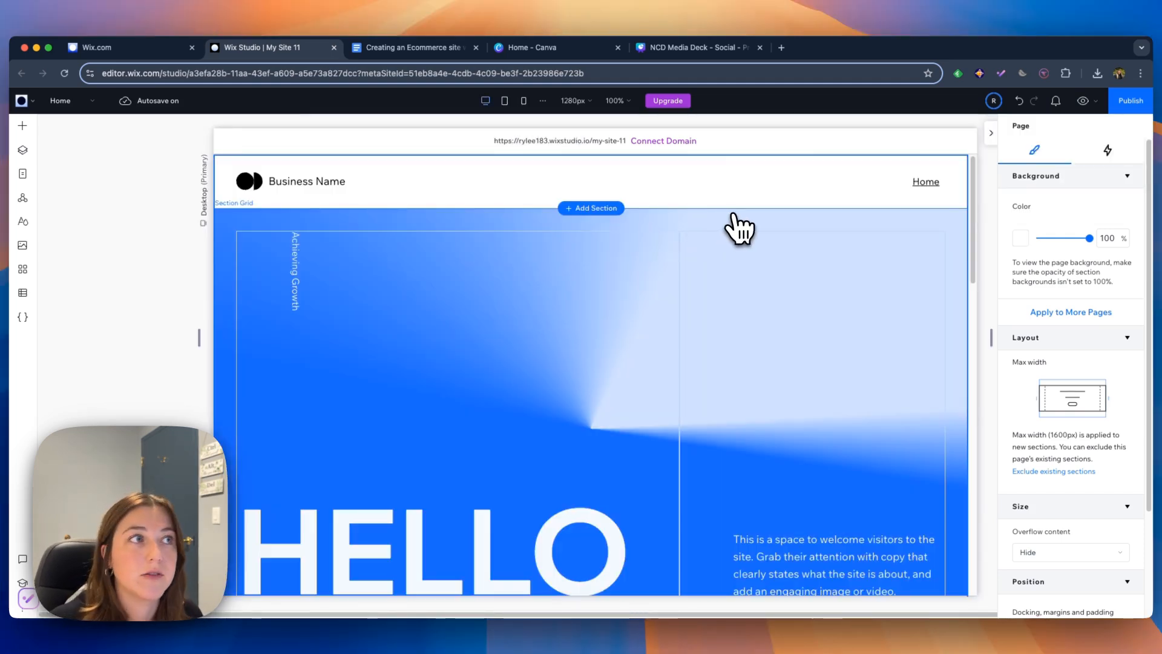
click(505, 103)
scroll(655, 215, down, 10)
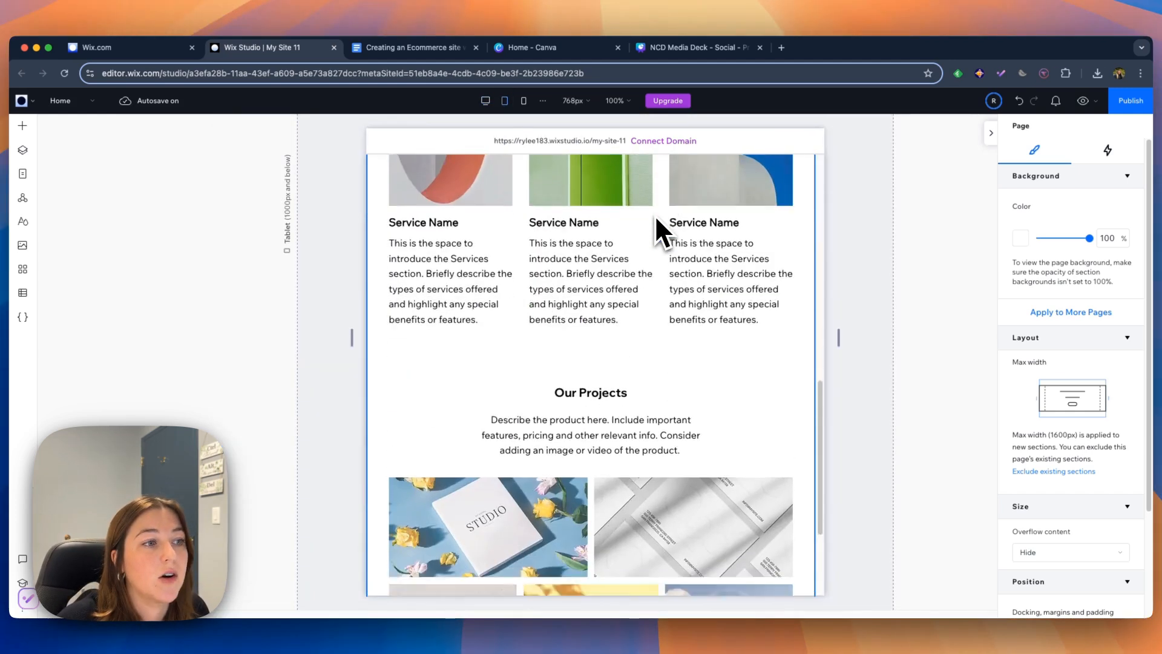
scroll(655, 216, up, 10)
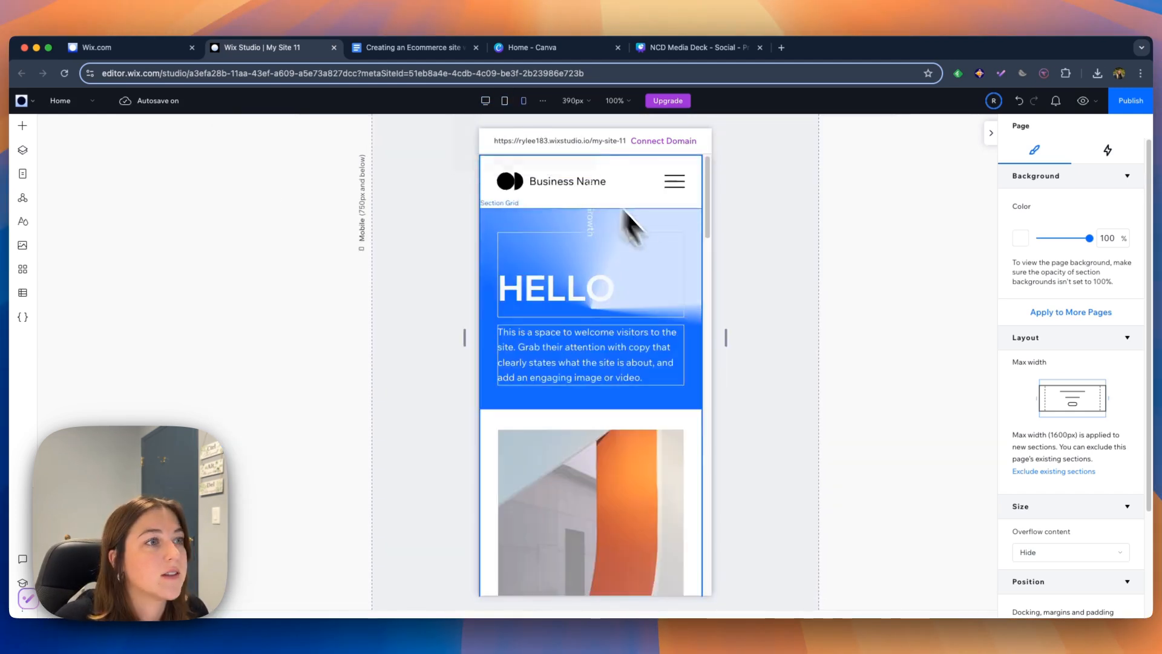
scroll(667, 270, down, 10)
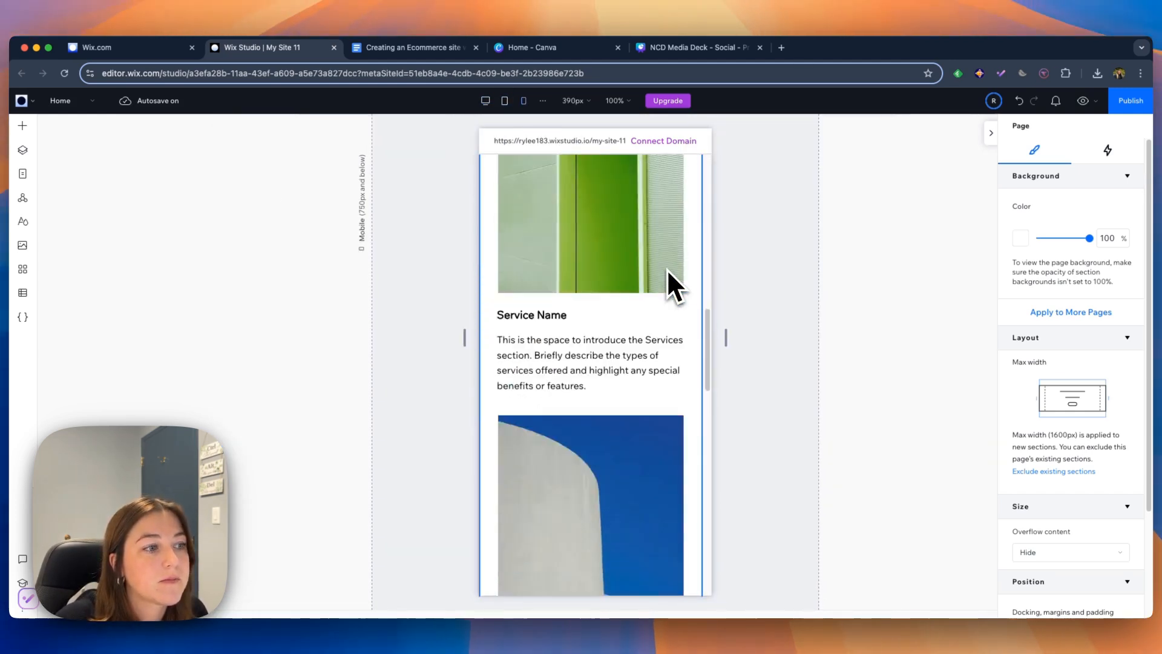
scroll(667, 268, down, 10)
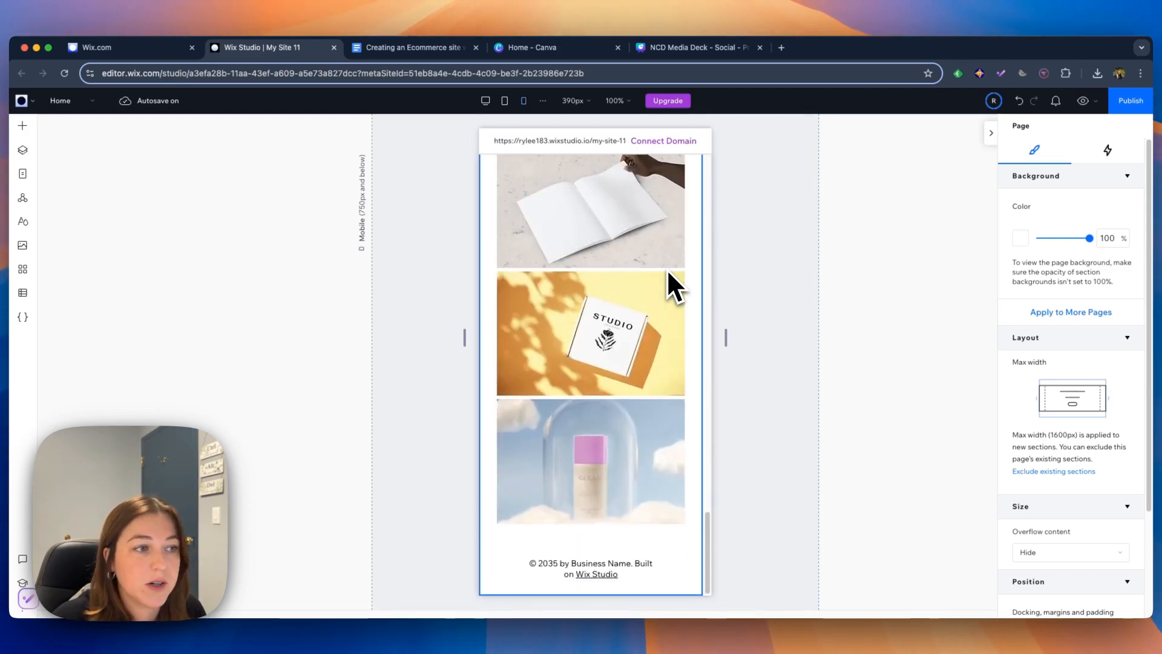
Compare the page's tablet and mobile layouts once more and return to the desktop breakpoint
scroll(667, 272, up, 5)
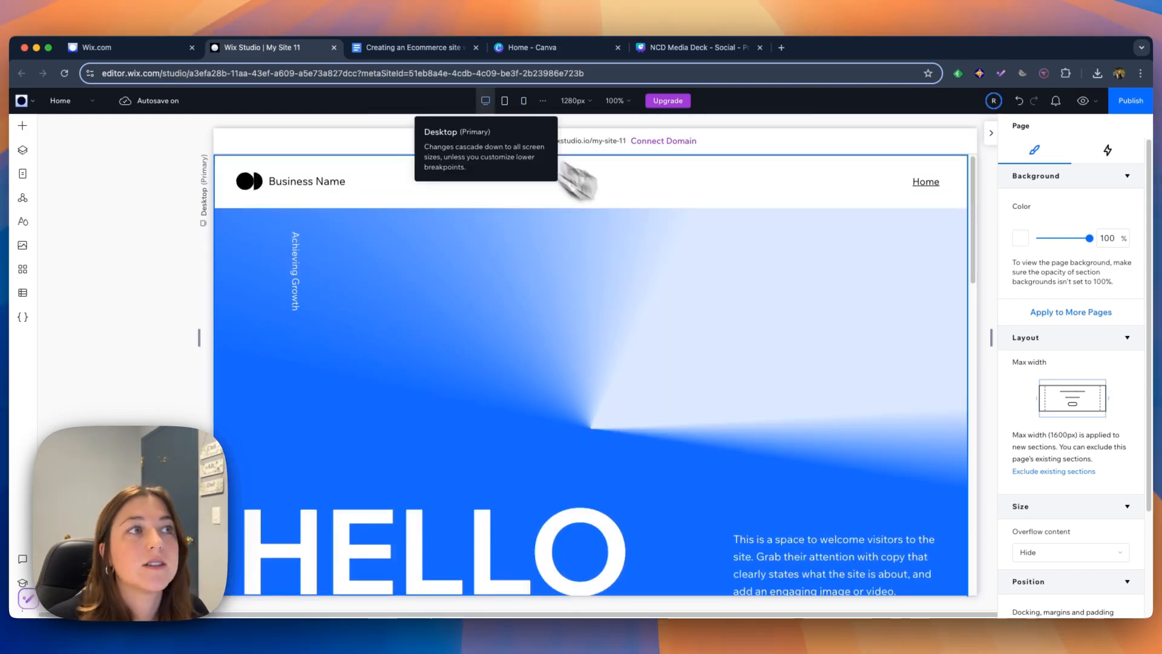
click(505, 100)
scroll(617, 206, down, 10)
scroll(619, 206, down, 2)
scroll(618, 206, up, 4)
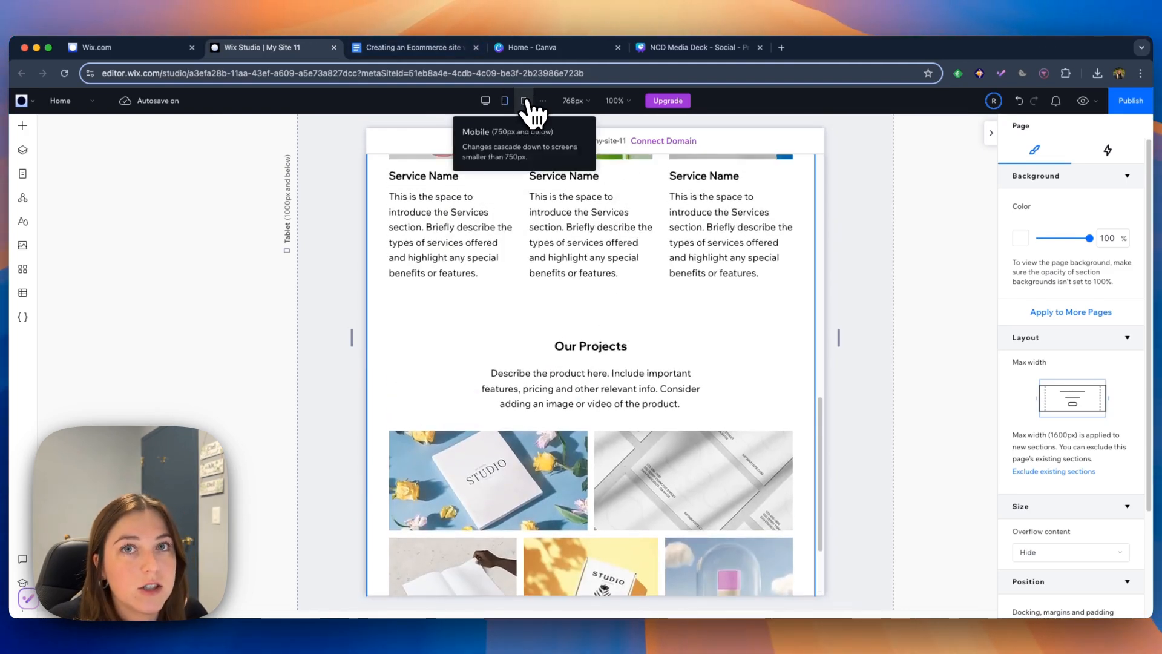
click(524, 101)
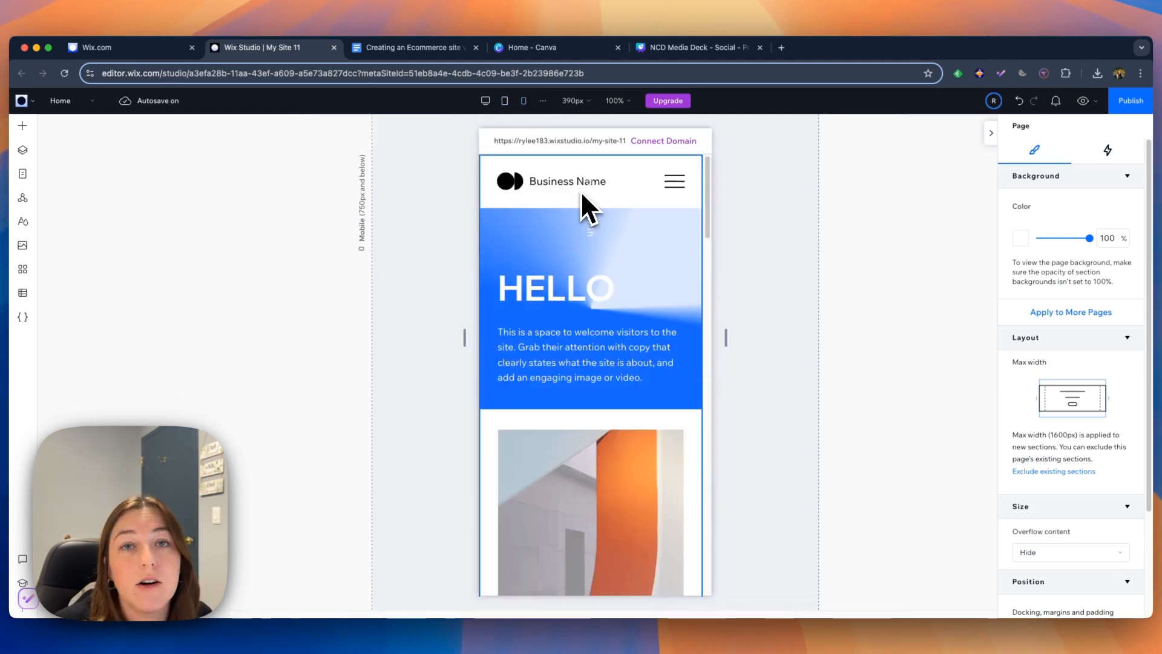
click(485, 101)
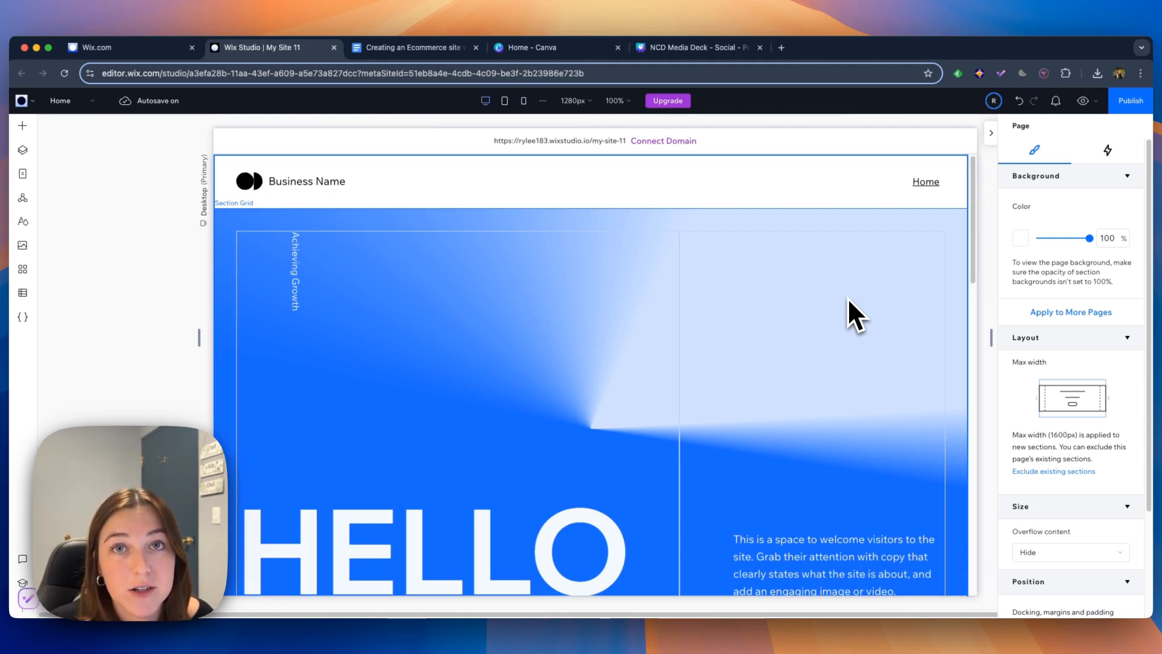
Start AI text creation for the paragraph beside HELLO and enter Daily Grind Cafe as the business name
scroll(848, 300, down, 2)
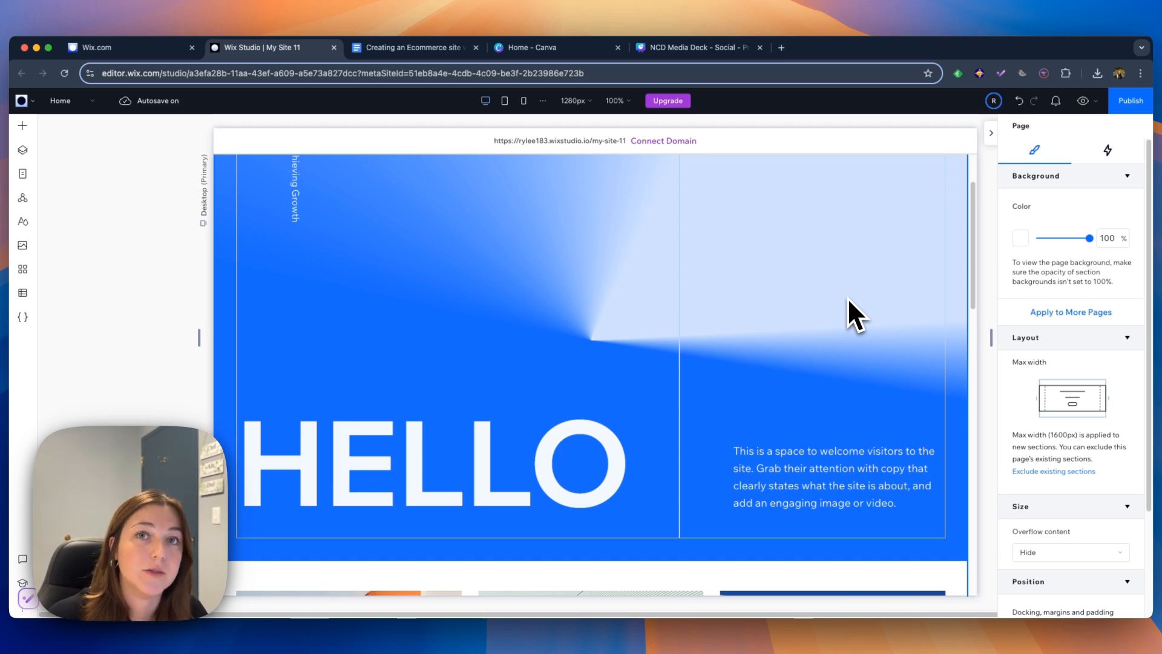
scroll(847, 297, down, 1)
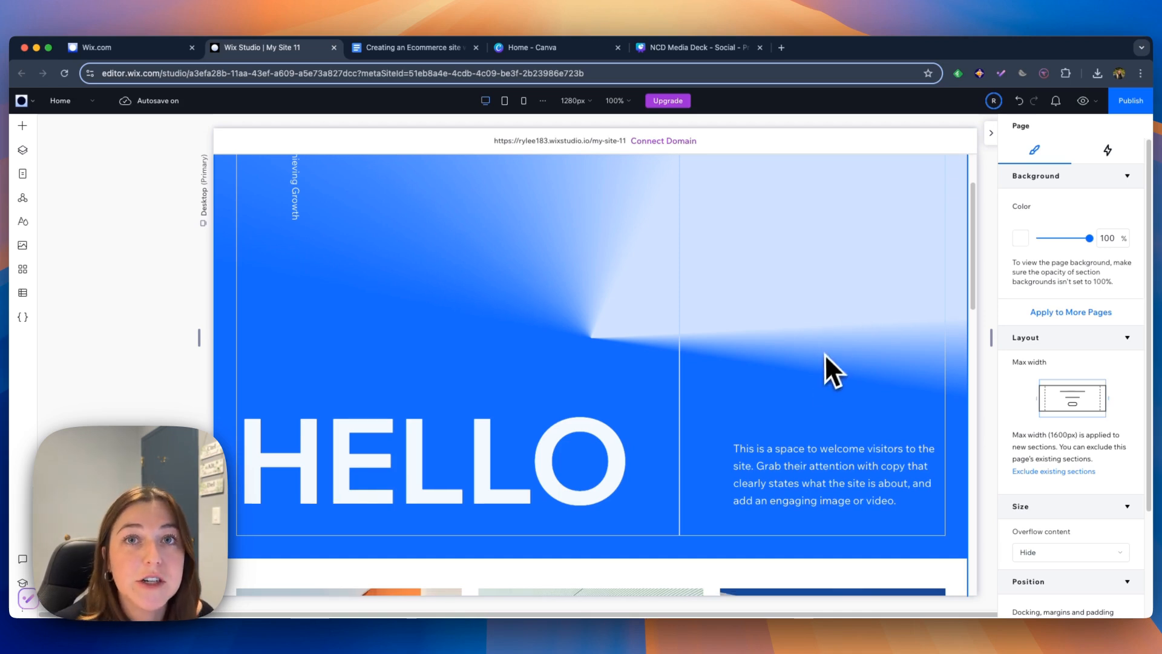
click(777, 465)
double_click(776, 467)
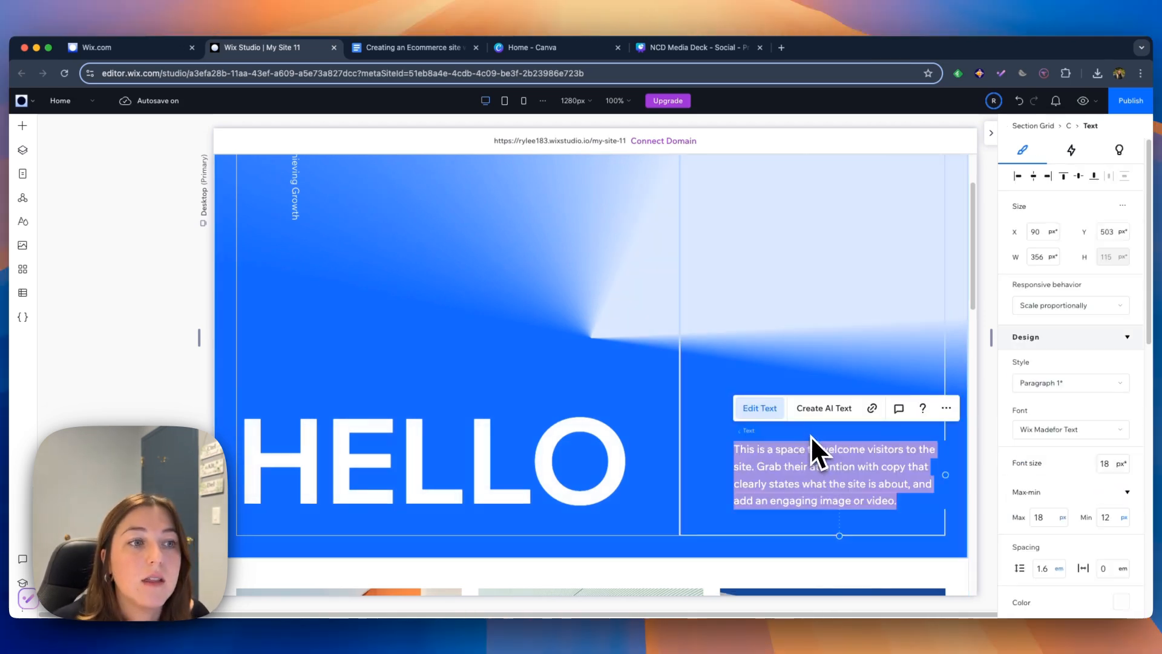
click(844, 411)
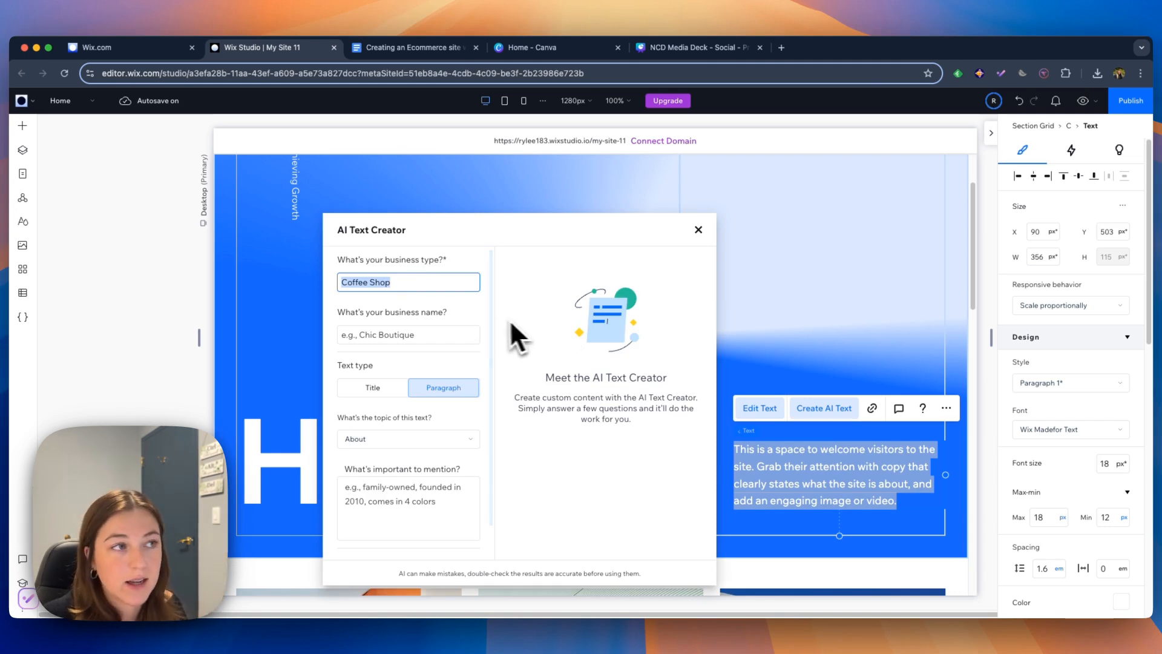
click(394, 282)
click(417, 334)
text(Daily Gri)
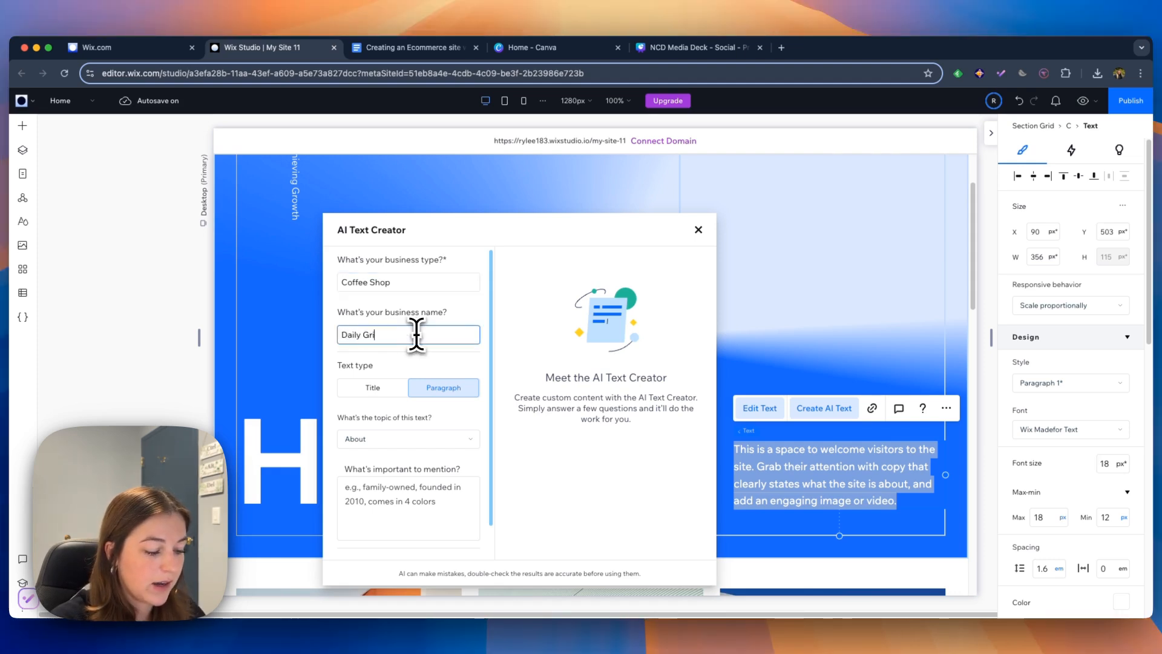
text(nd Cafe)
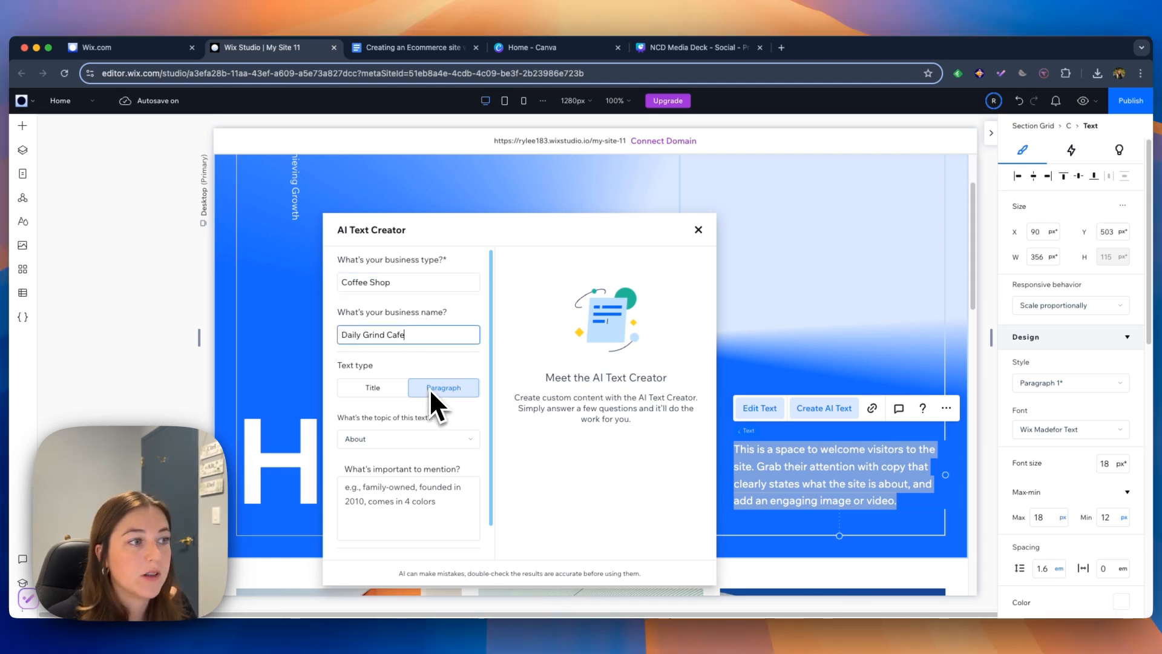
Generate text on the Welcome topic that mentions "small start-up store founded in 2024 specializing in extraordinary coffee flavors."
click(460, 439)
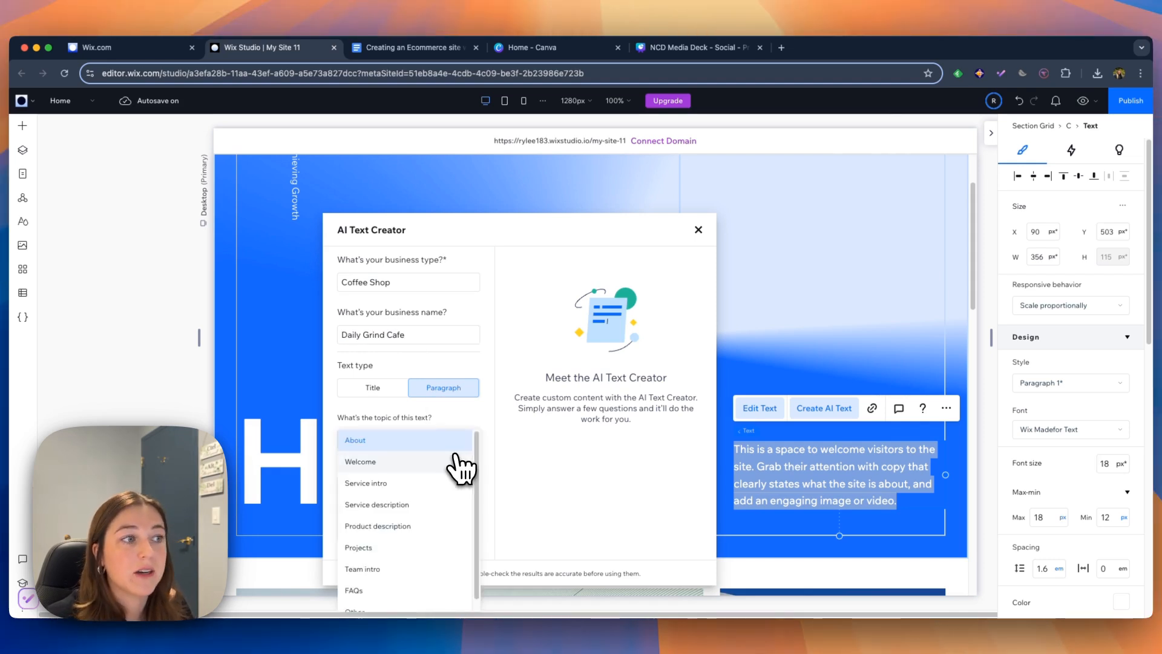
click(456, 462)
scroll(458, 463, down, 2)
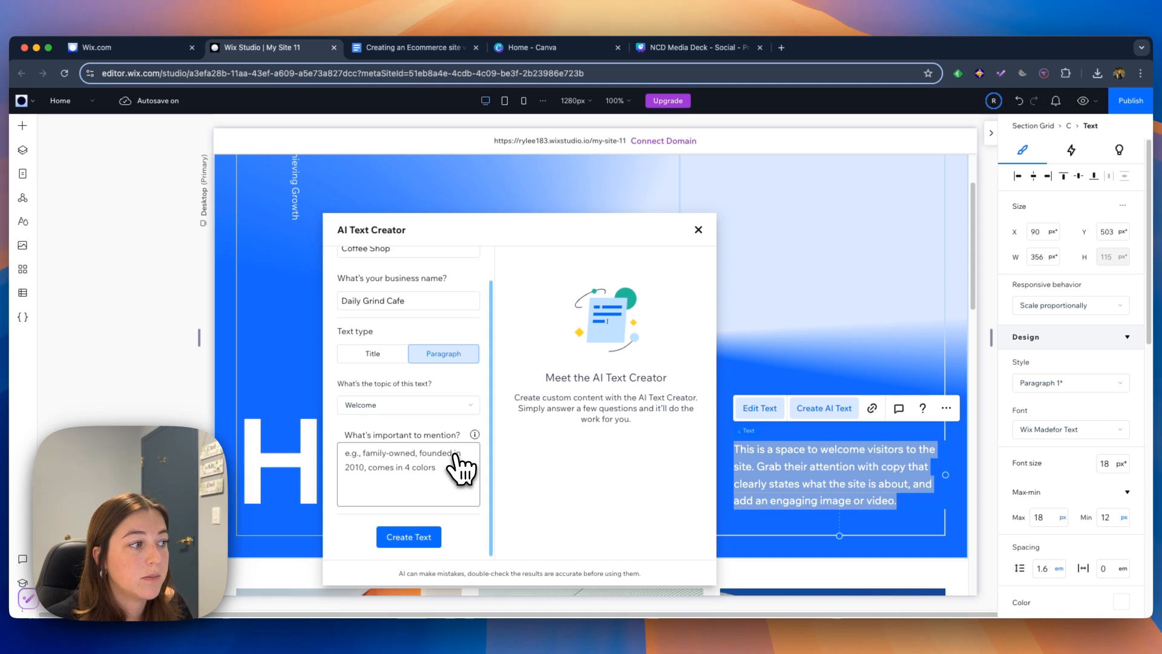
click(454, 455)
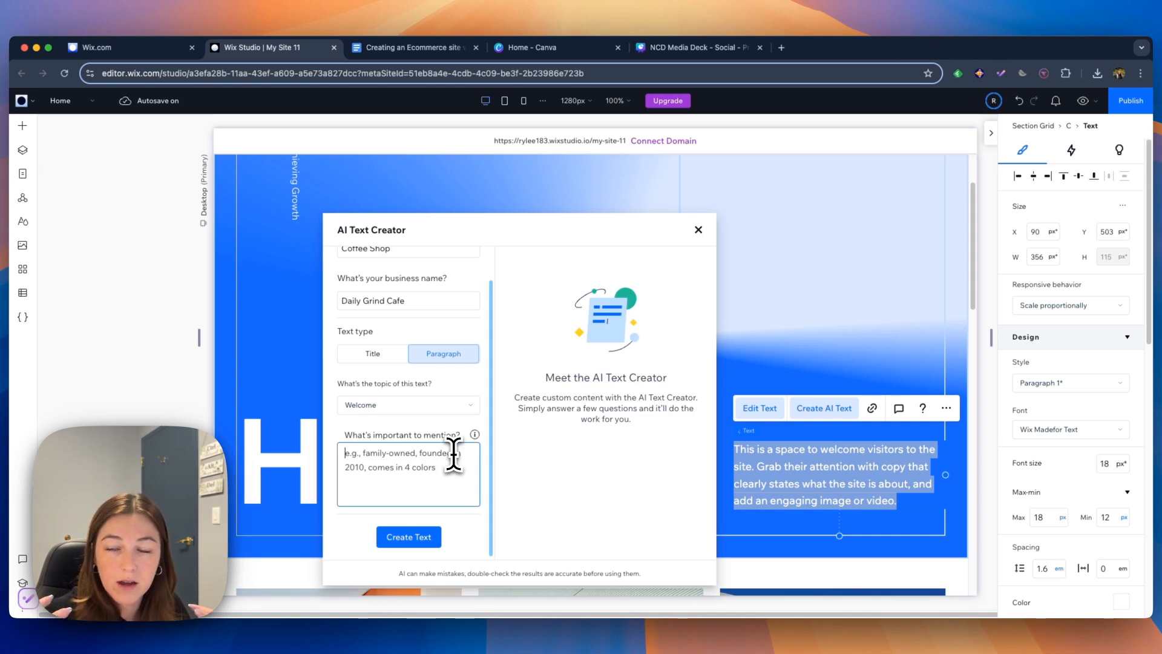
text(small start-up store founded in 2024 specializing in extr)
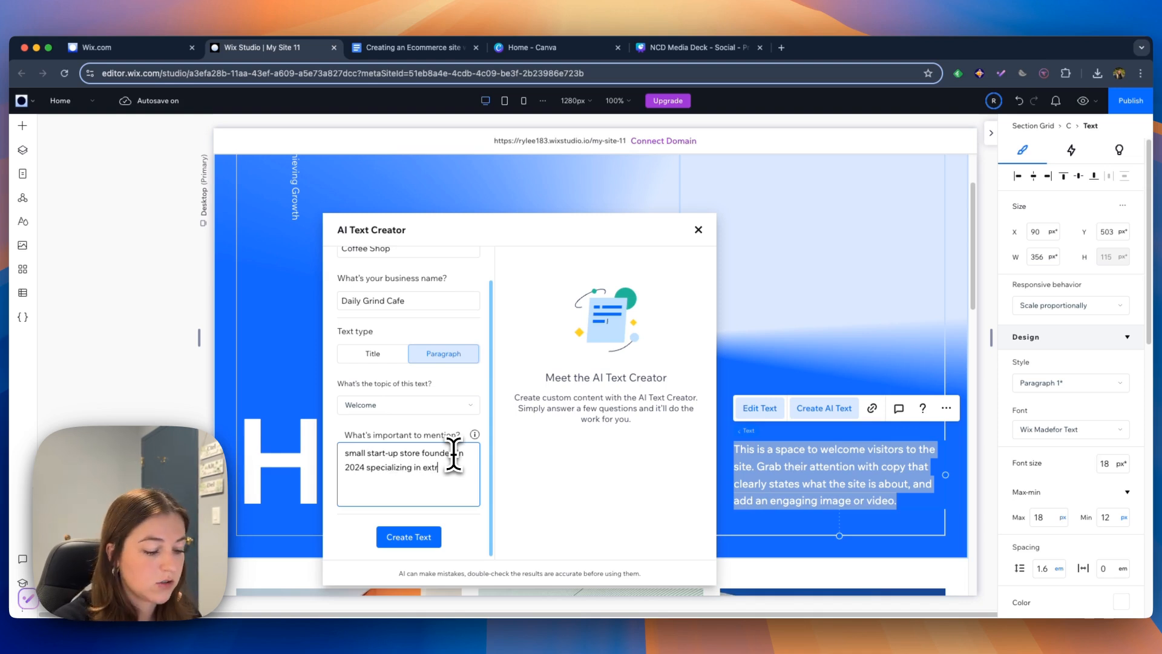
text(aordinary coff)
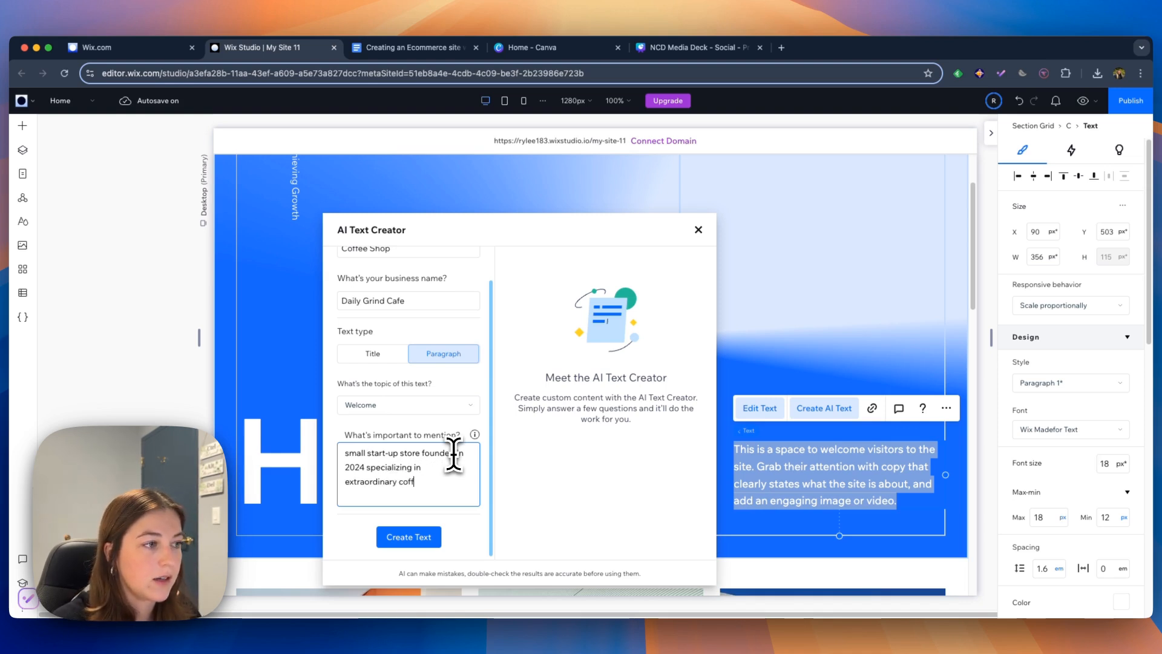
text(ee flavors.)
click(431, 543)
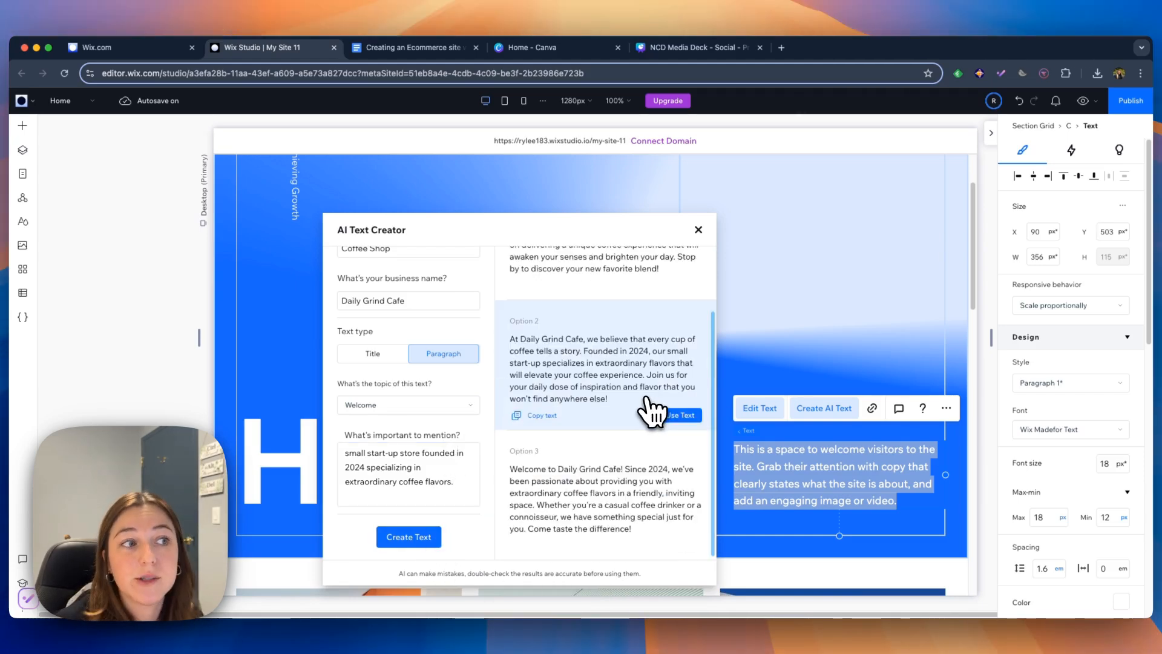
Review the generated text options, copy Option 2 and replace the placeholder paragraph beside HELLO with it
scroll(648, 411, up, 2)
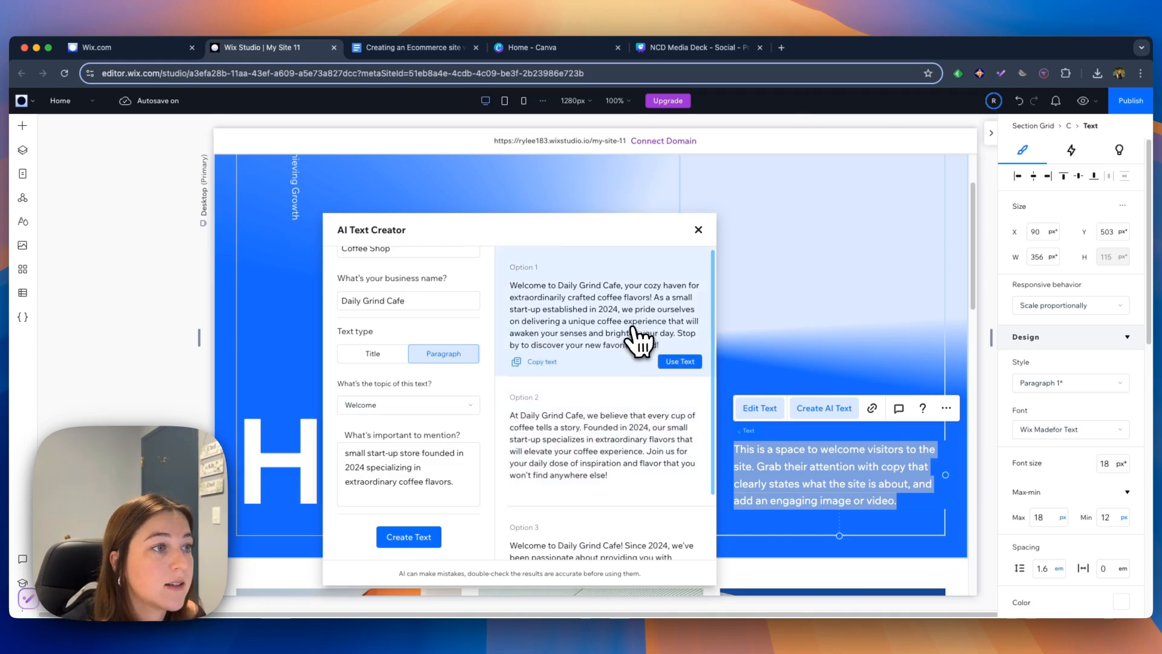
scroll(635, 269, down, 2)
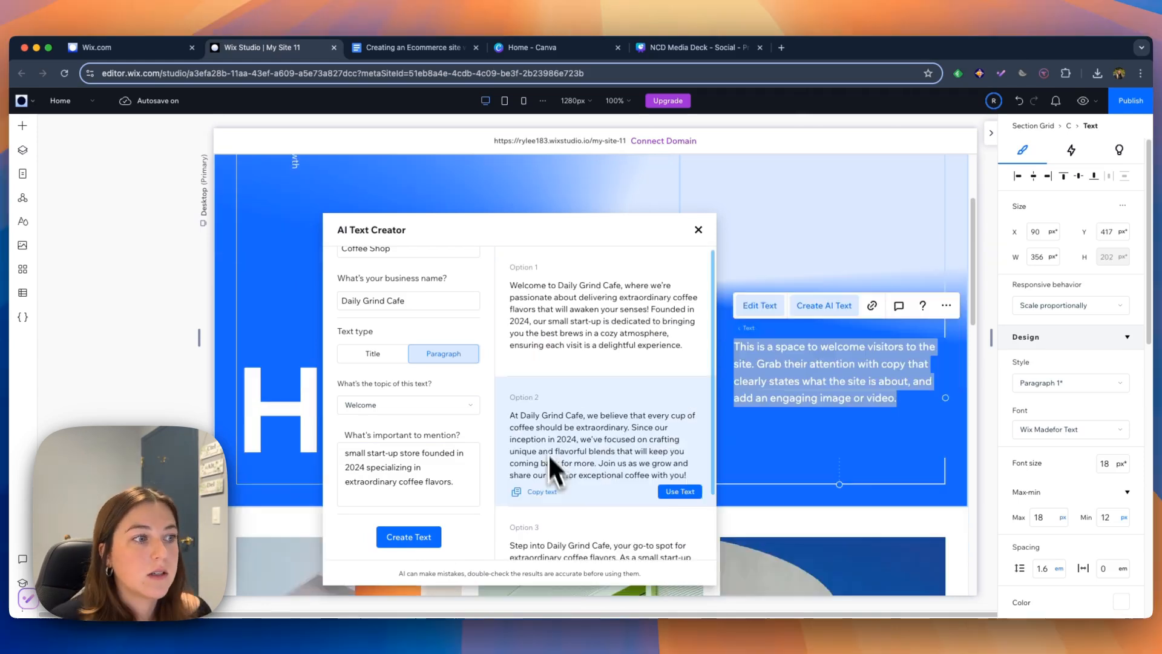
click(545, 493)
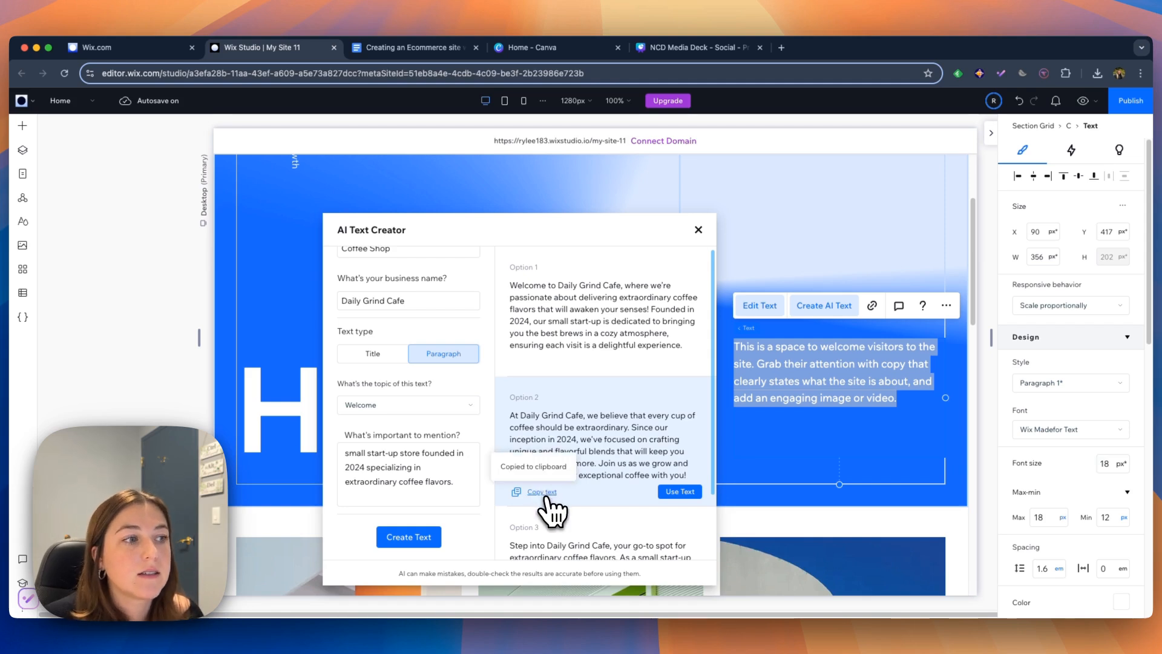
click(698, 230)
click(760, 347)
drag(735, 347, 916, 420)
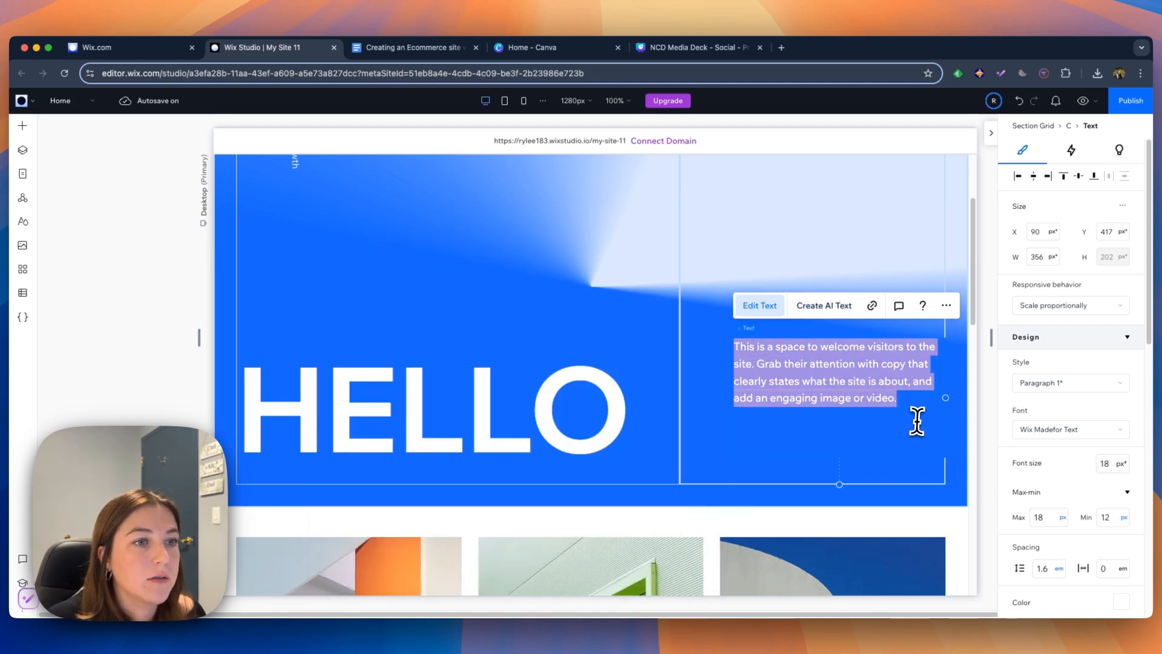
key(super+v)
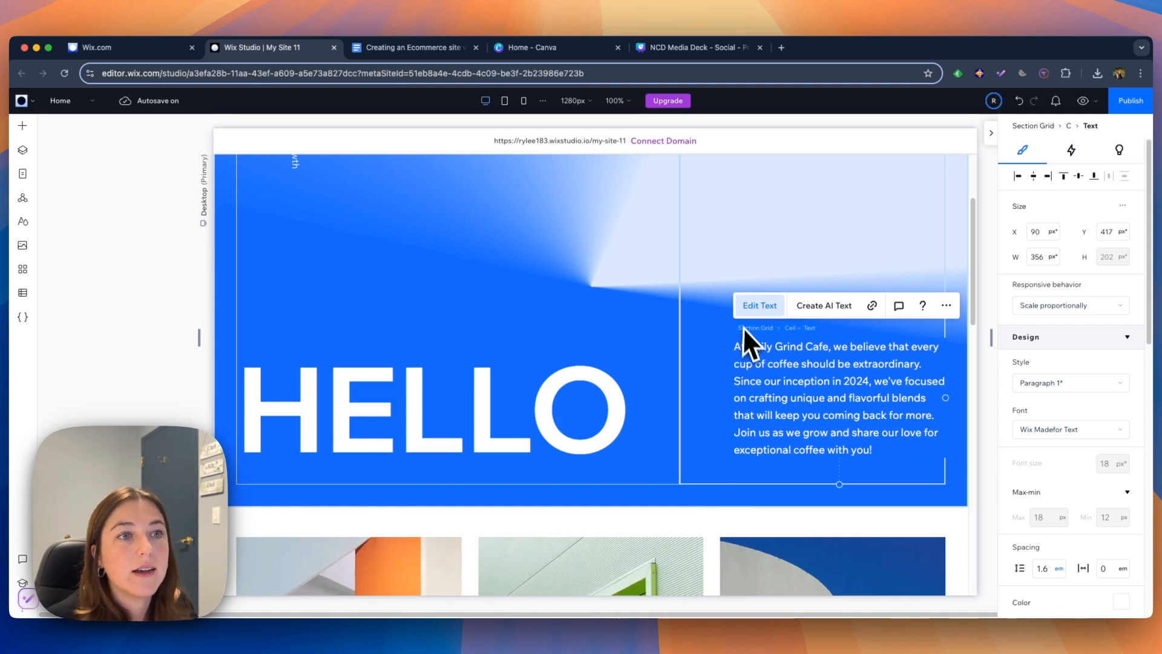
Move the Daily Grind Cafe paragraph slightly up and to the left, to about X 63, Y 411 px
click(720, 346)
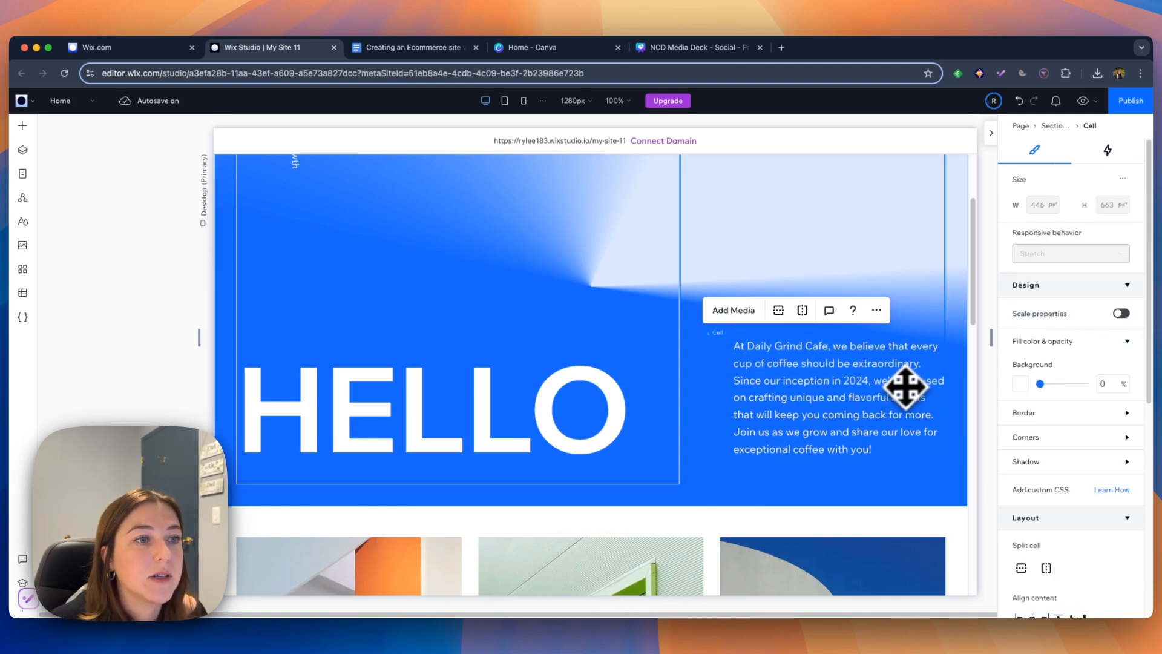
click(902, 386)
drag(897, 383, 881, 380)
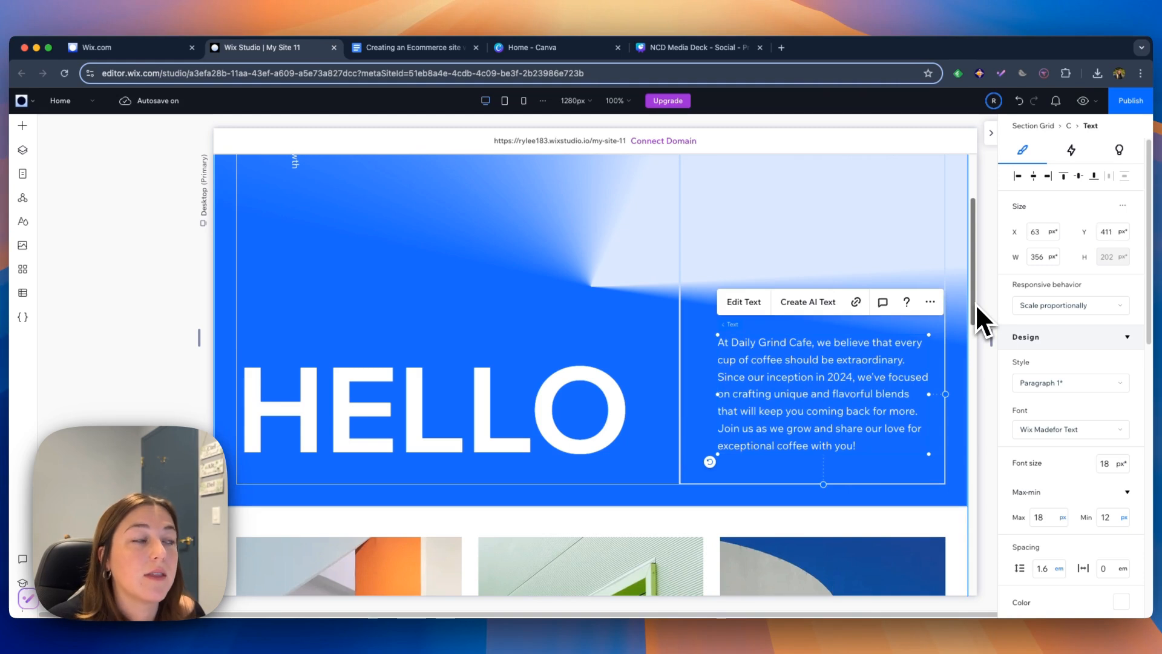
Add an image above the Daily Grind Cafe paragraph and open the AI Image Creator for it
drag(975, 304, 970, 274)
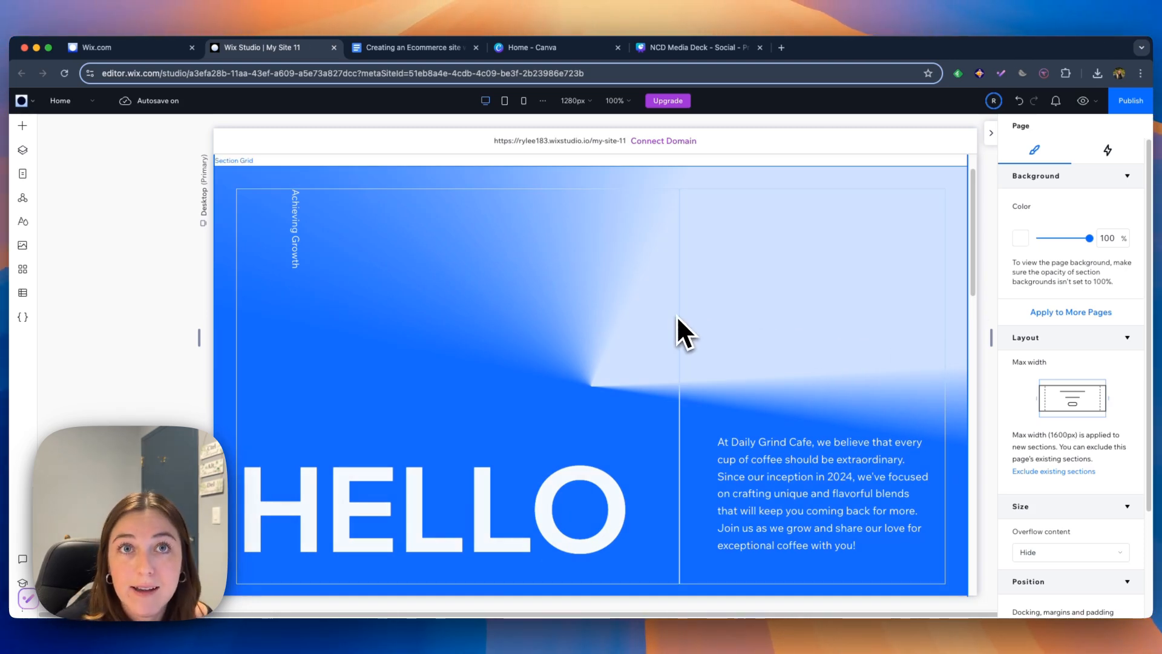
click(26, 130)
click(163, 189)
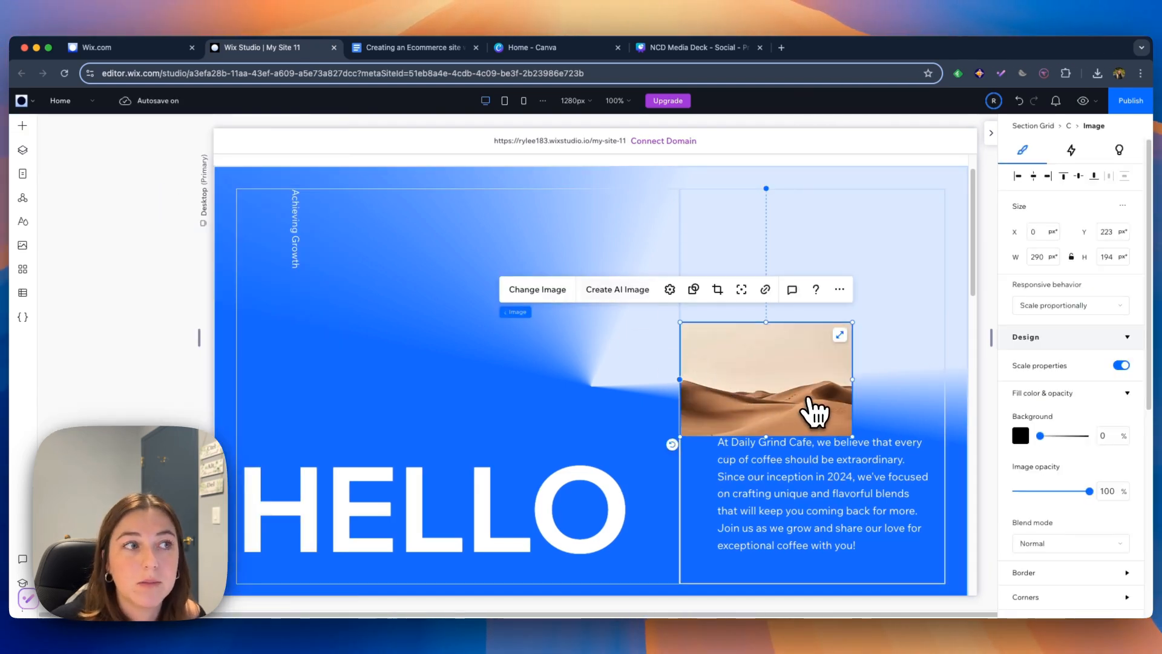
click(624, 292)
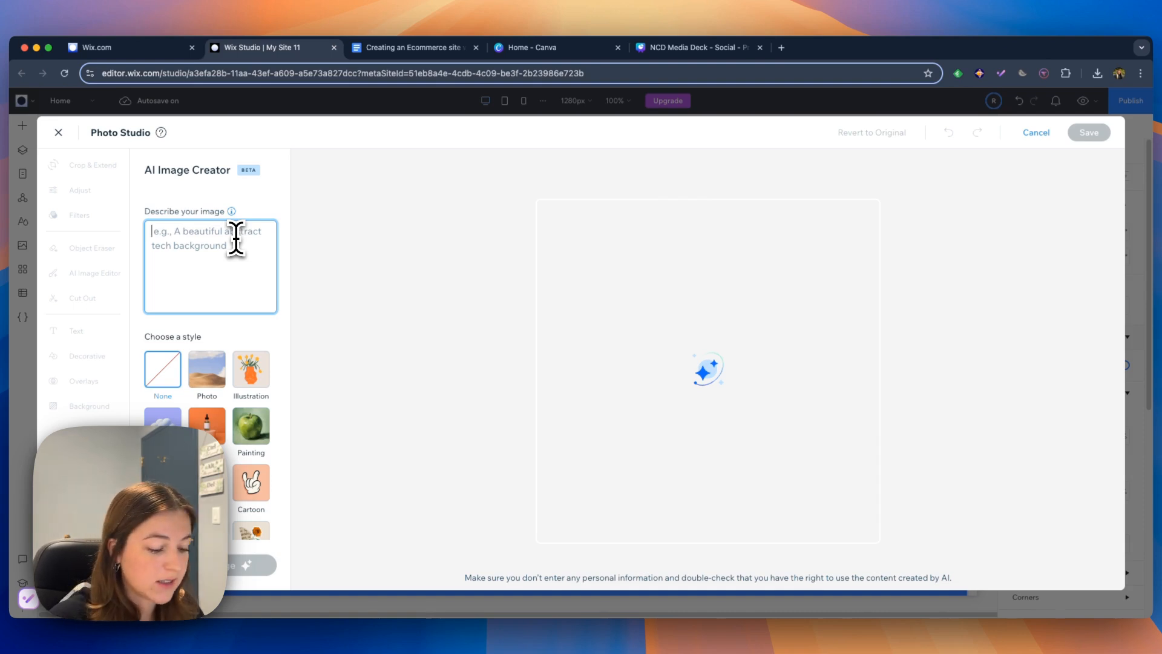
Generate a Photo-style AI image described as "small coffee shop" and choose to use it
text(small coffee shop)
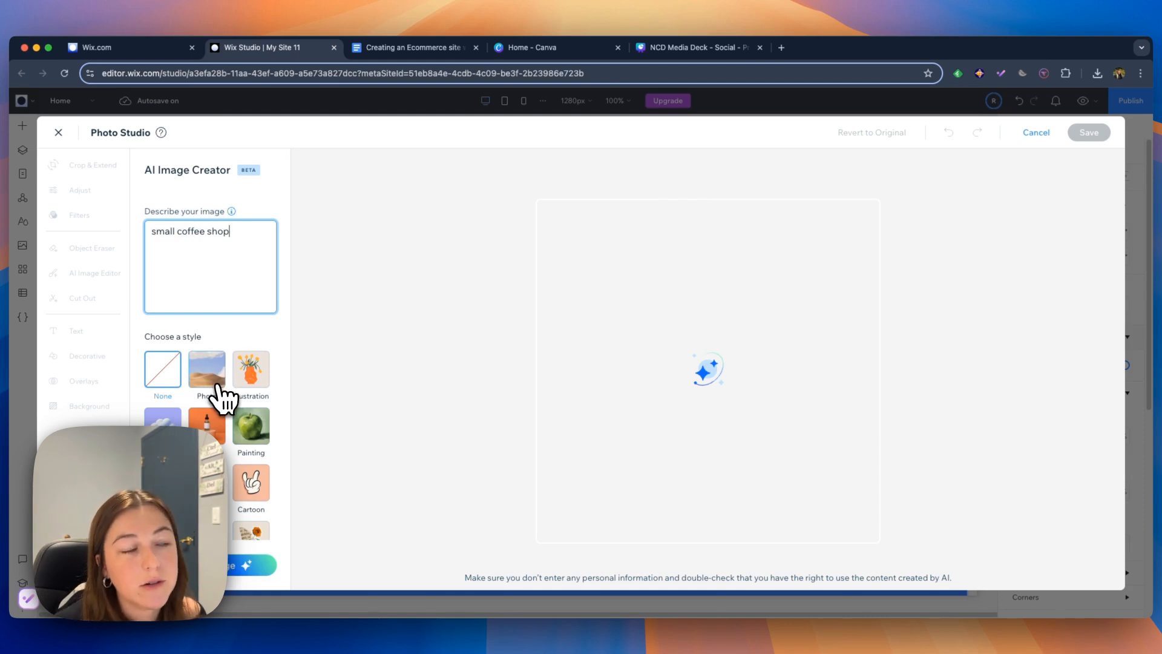
click(217, 387)
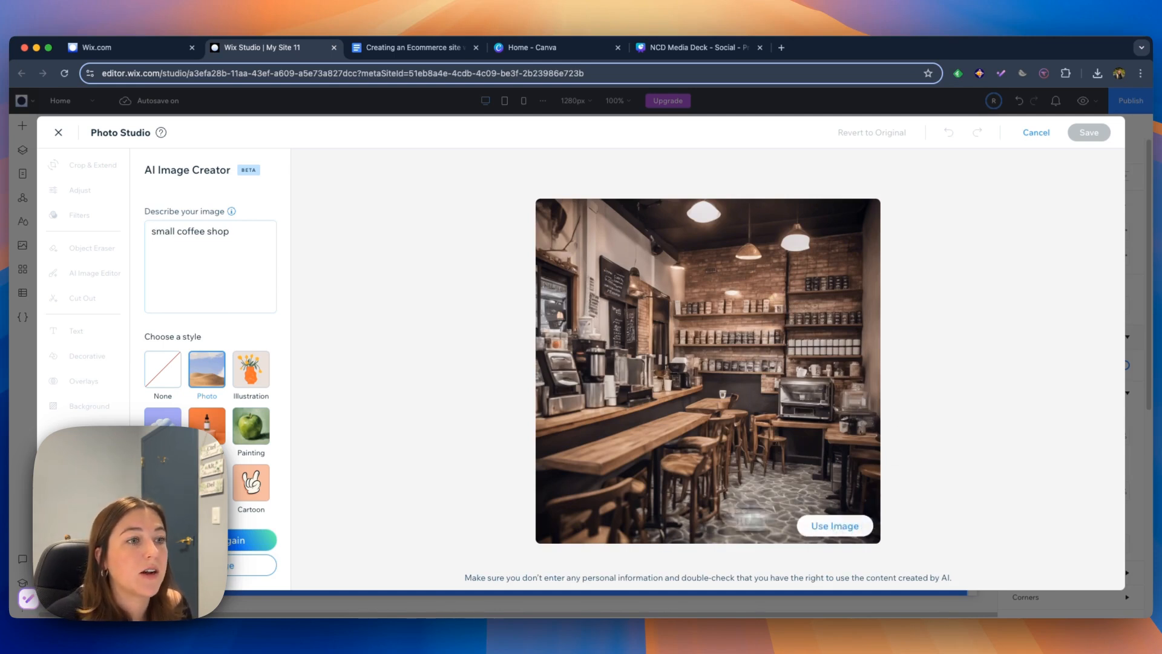
mouse_move(690, 519)
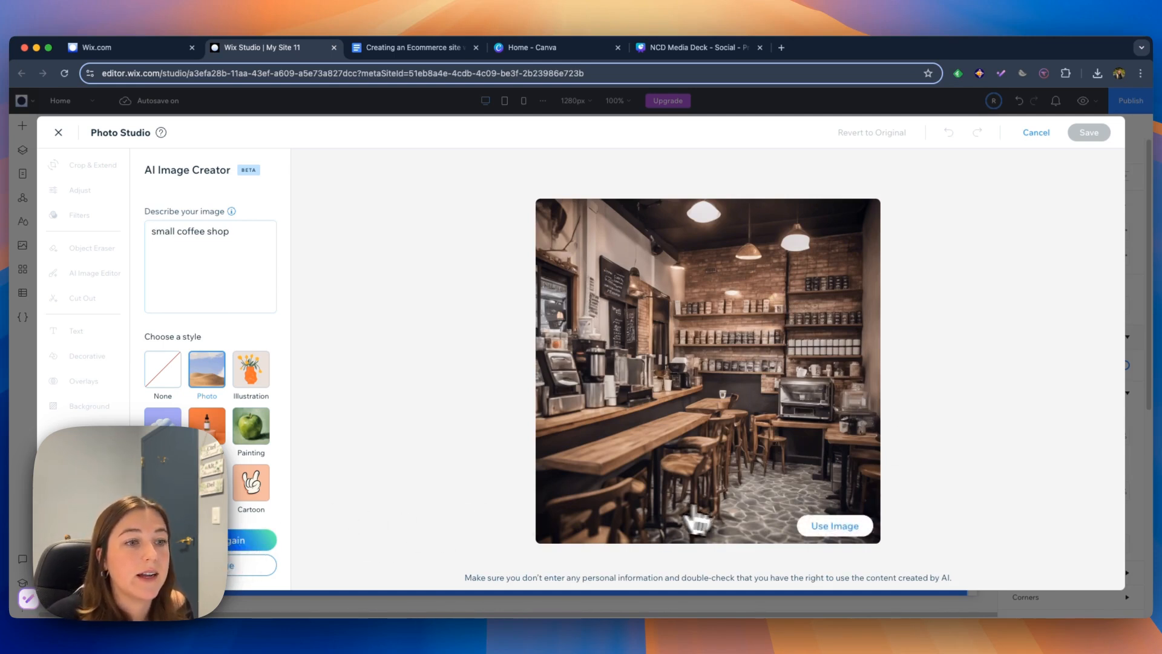
click(844, 527)
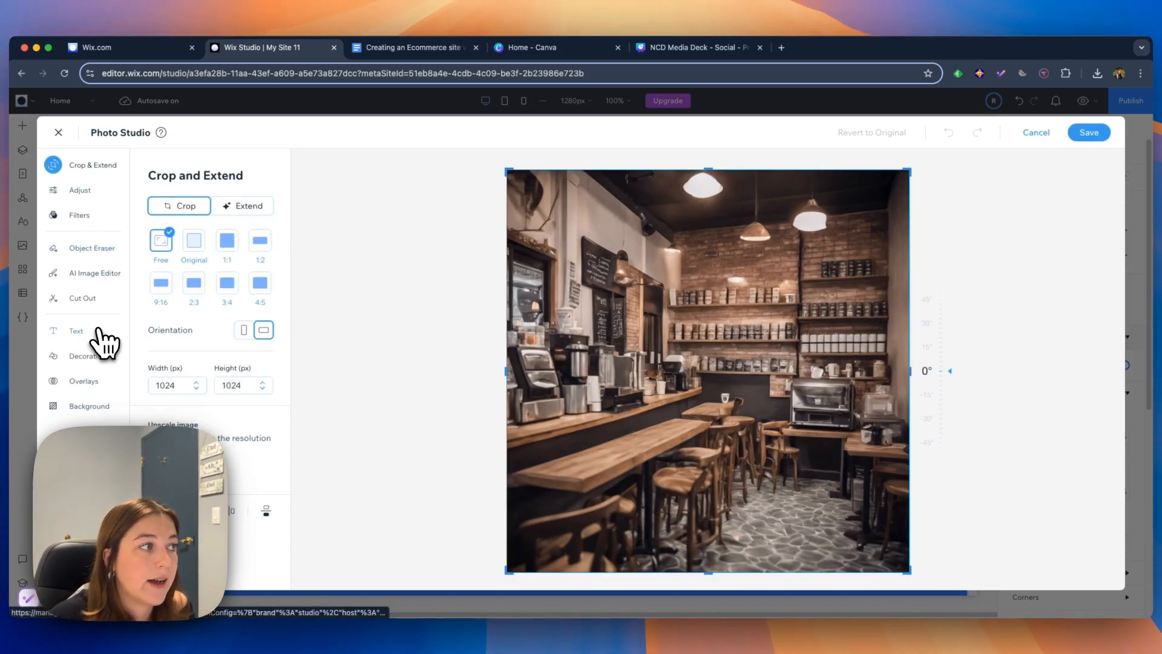
Save the uncropped coffee shop image to the page and adjust its placement above the paragraph
click(82, 191)
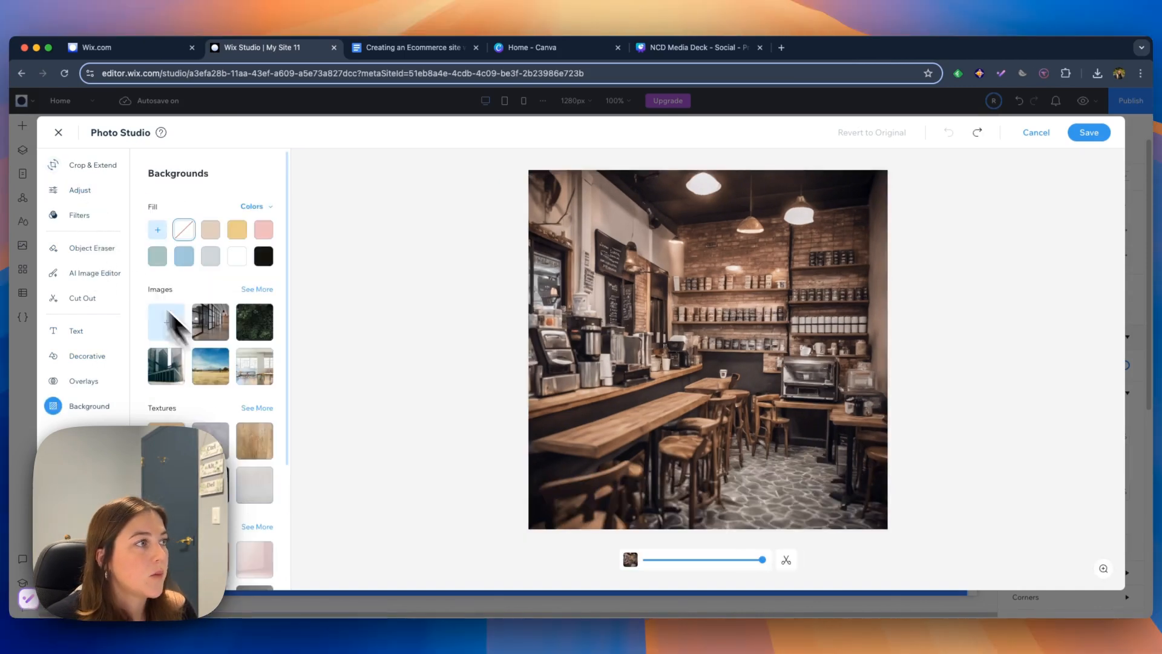
click(87, 171)
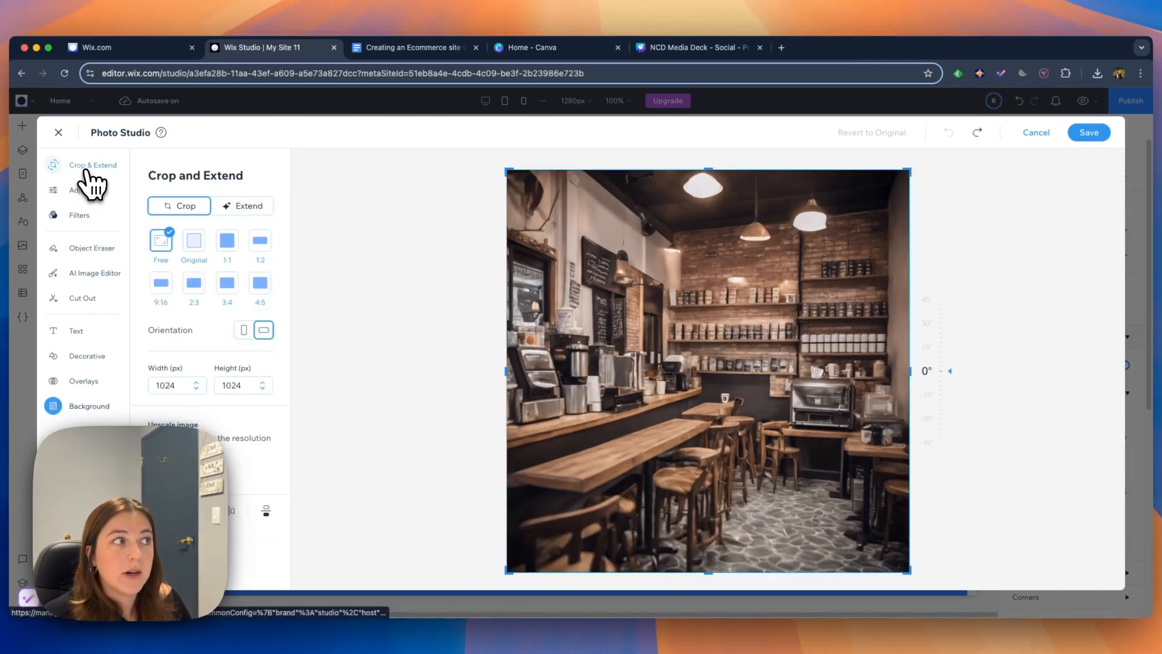
click(1089, 133)
drag(769, 347, 800, 340)
drag(725, 299, 691, 252)
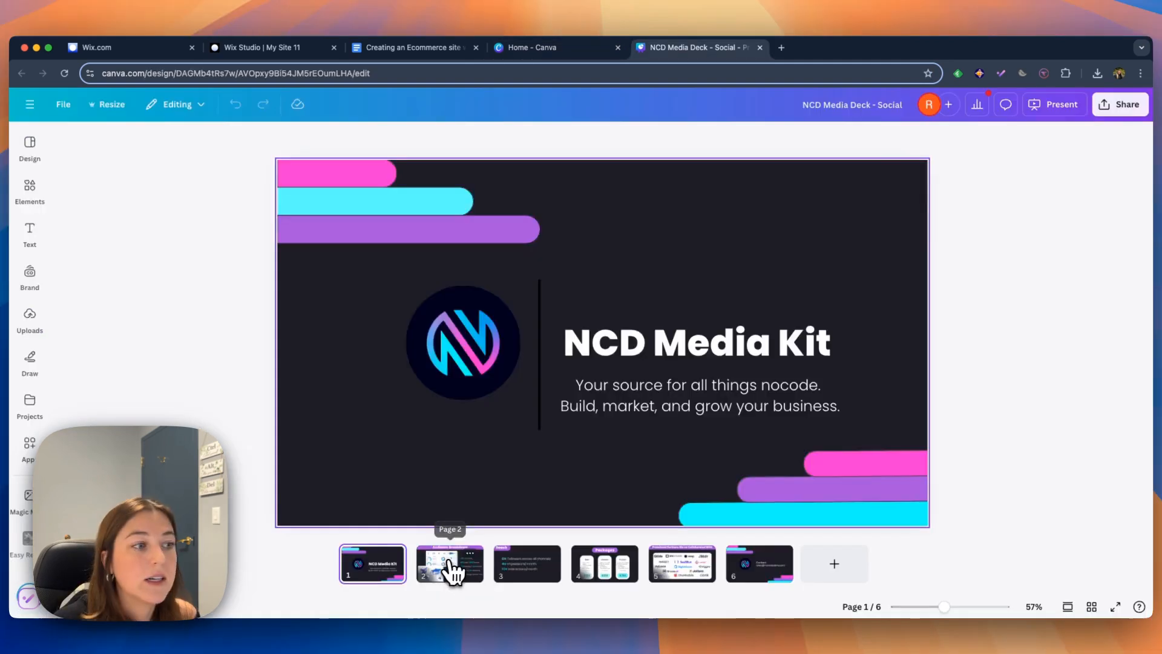
Review pages 2 through 6 of the NCD Media Deck and return to its cover page
click(448, 564)
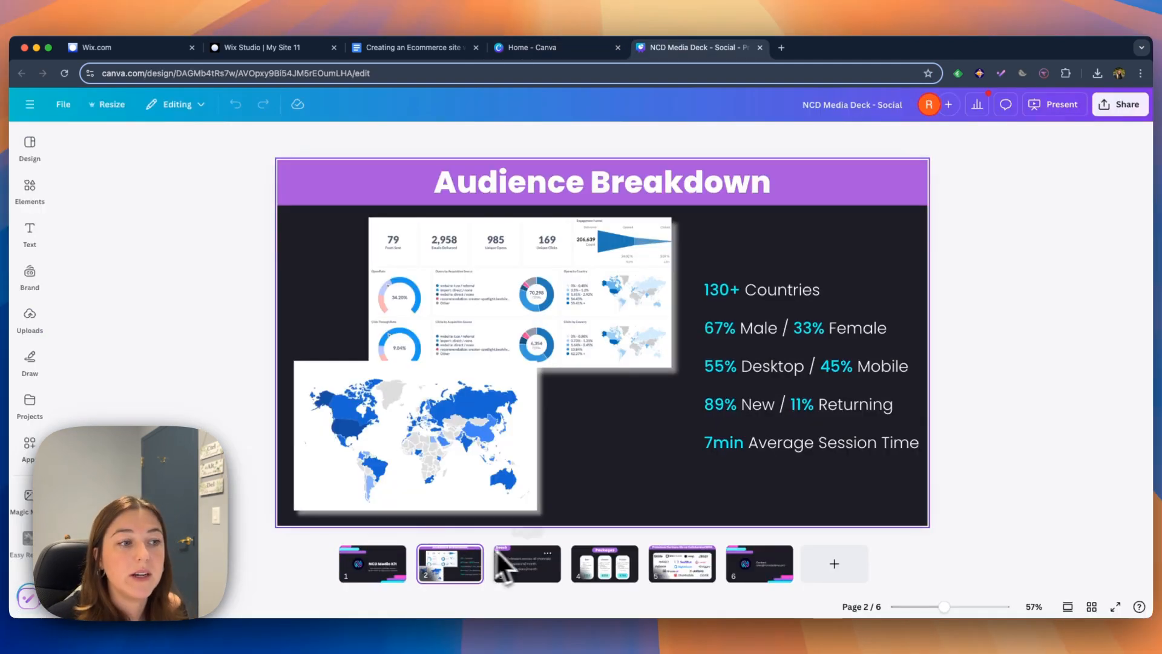
click(556, 580)
click(605, 578)
click(682, 578)
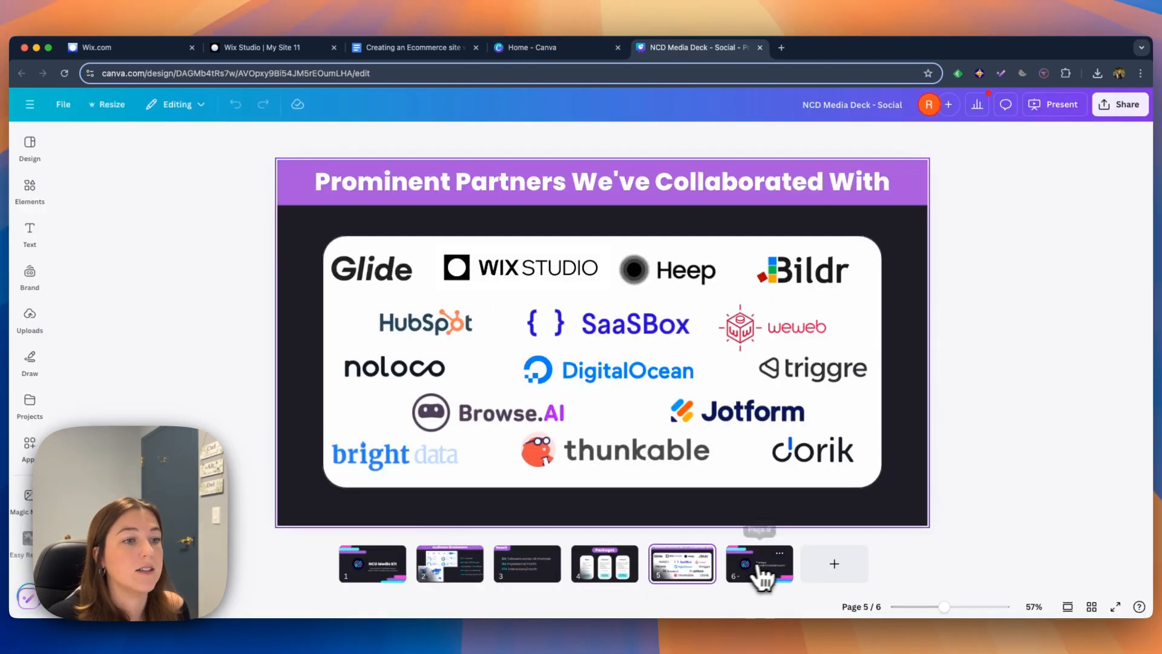
click(757, 578)
click(381, 574)
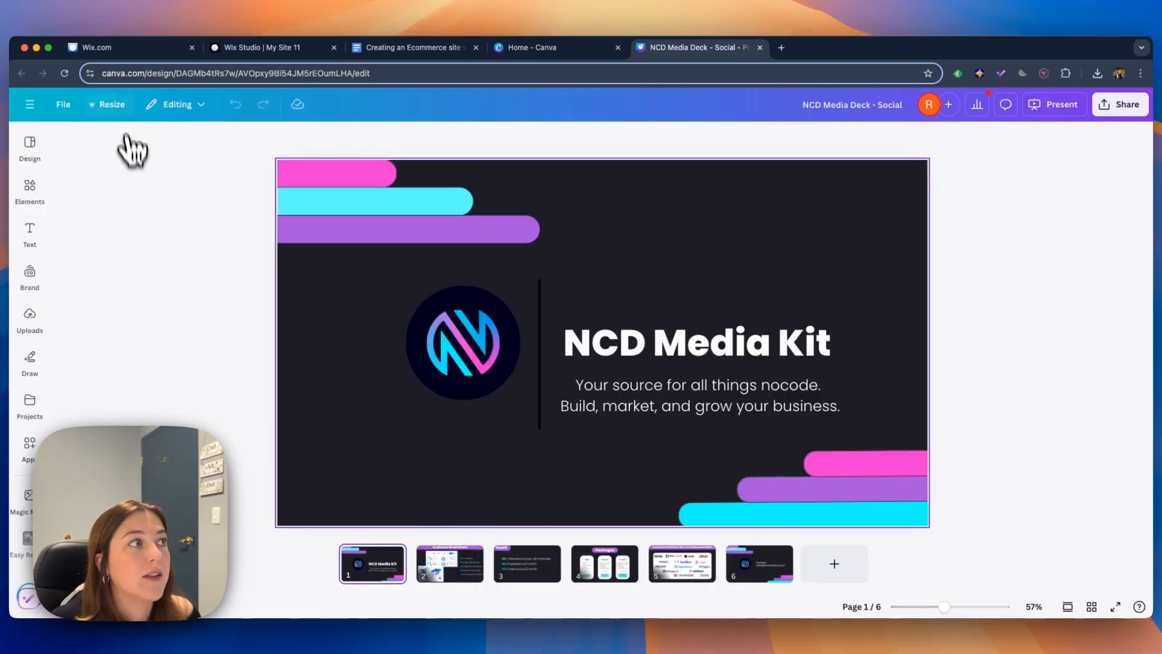
Transform the media deck into a blog post Doc and open the resulting document
click(108, 105)
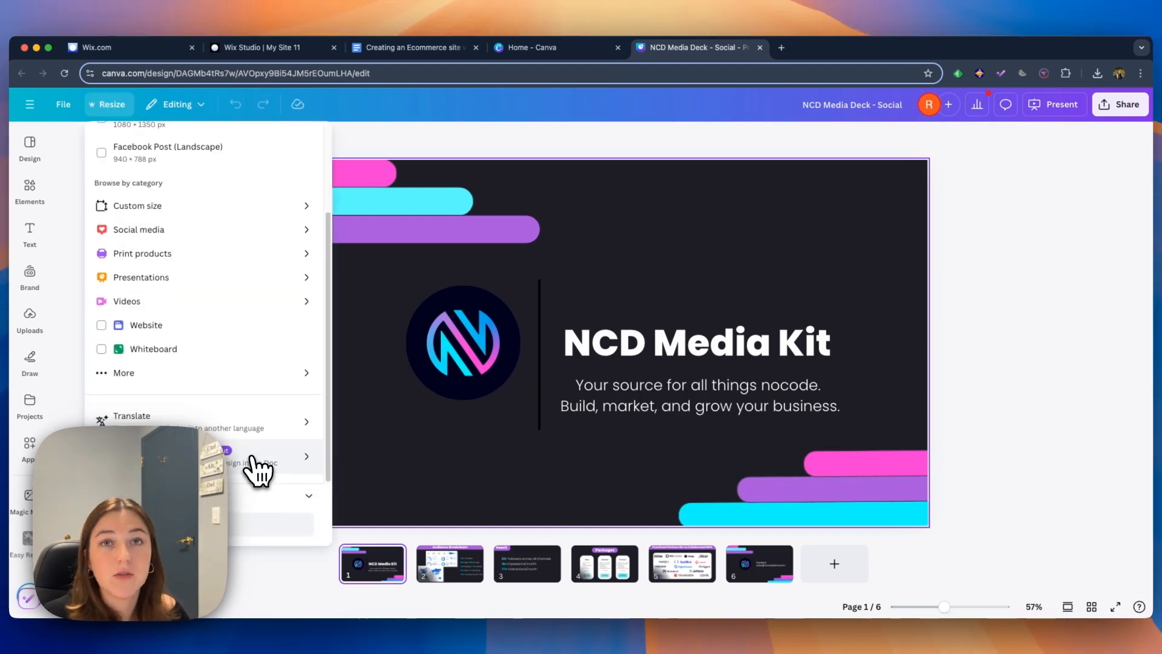
click(253, 460)
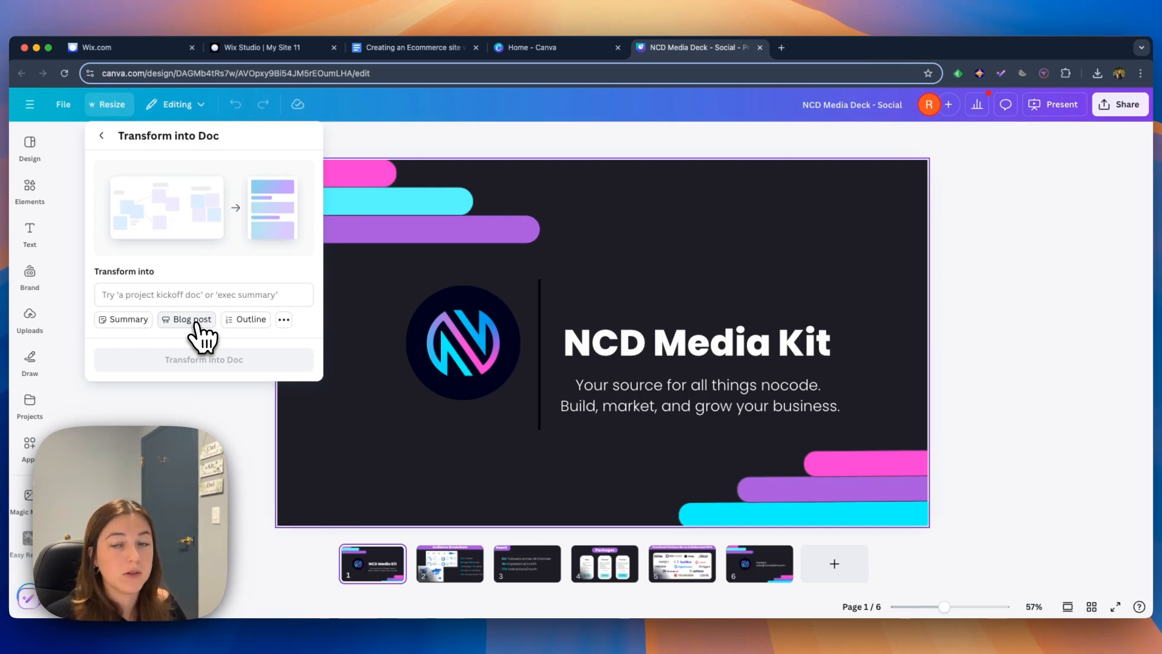
click(197, 324)
click(219, 357)
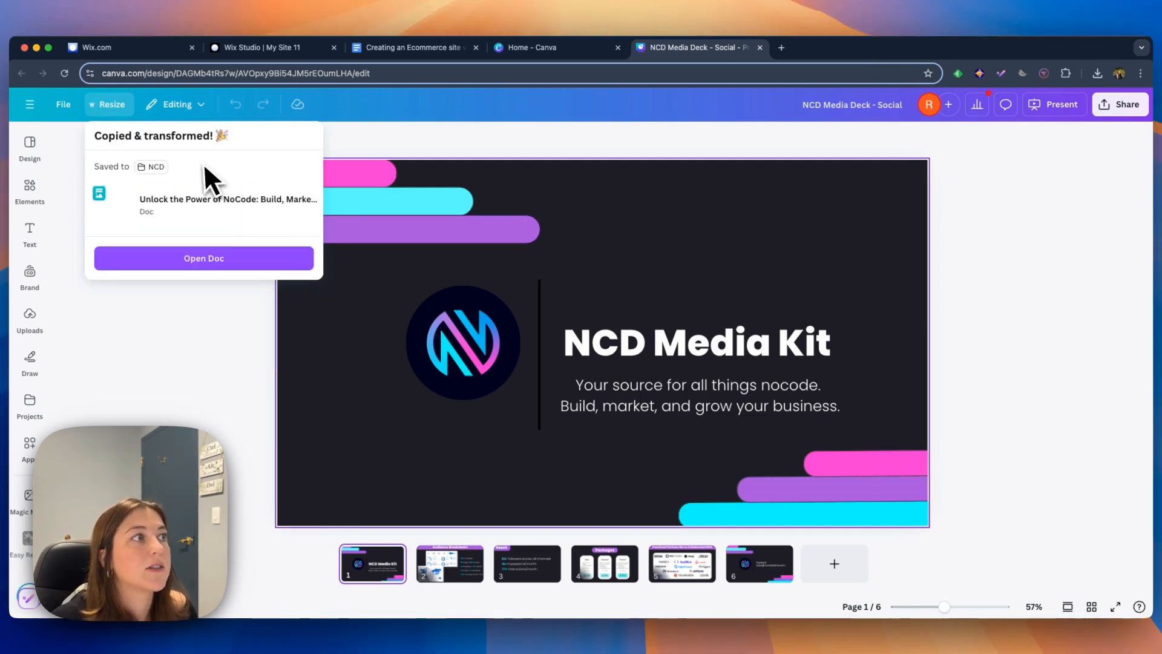
click(228, 261)
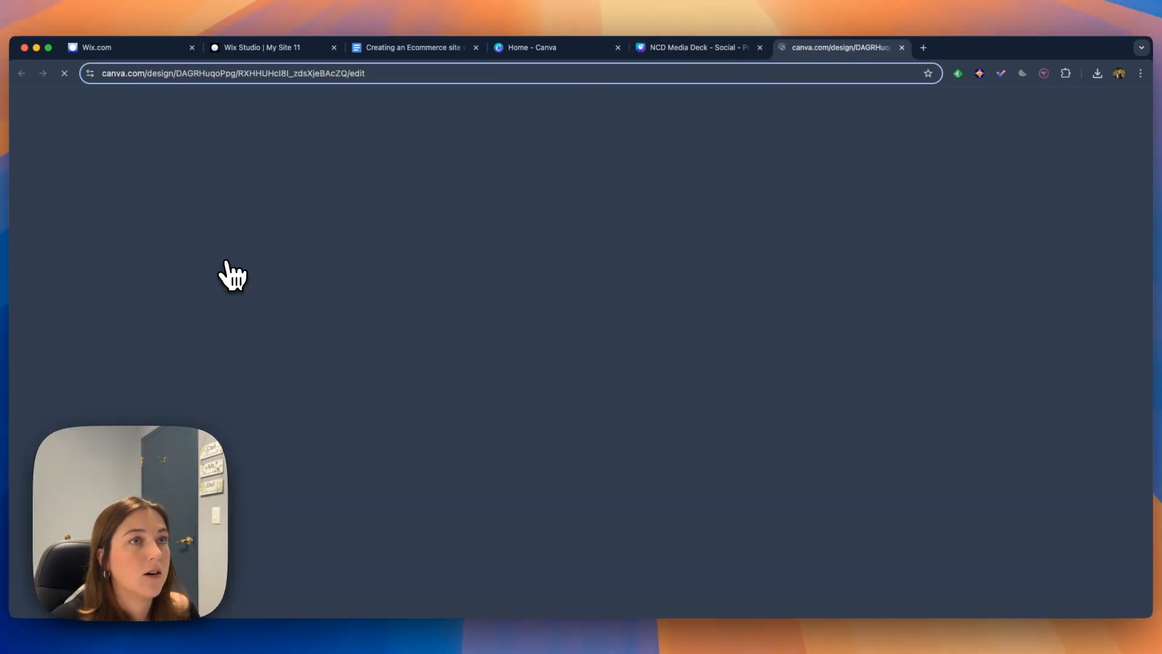
Examine the generated blog post from its title banner through the audience, reach and package sections
scroll(752, 254, down, 10)
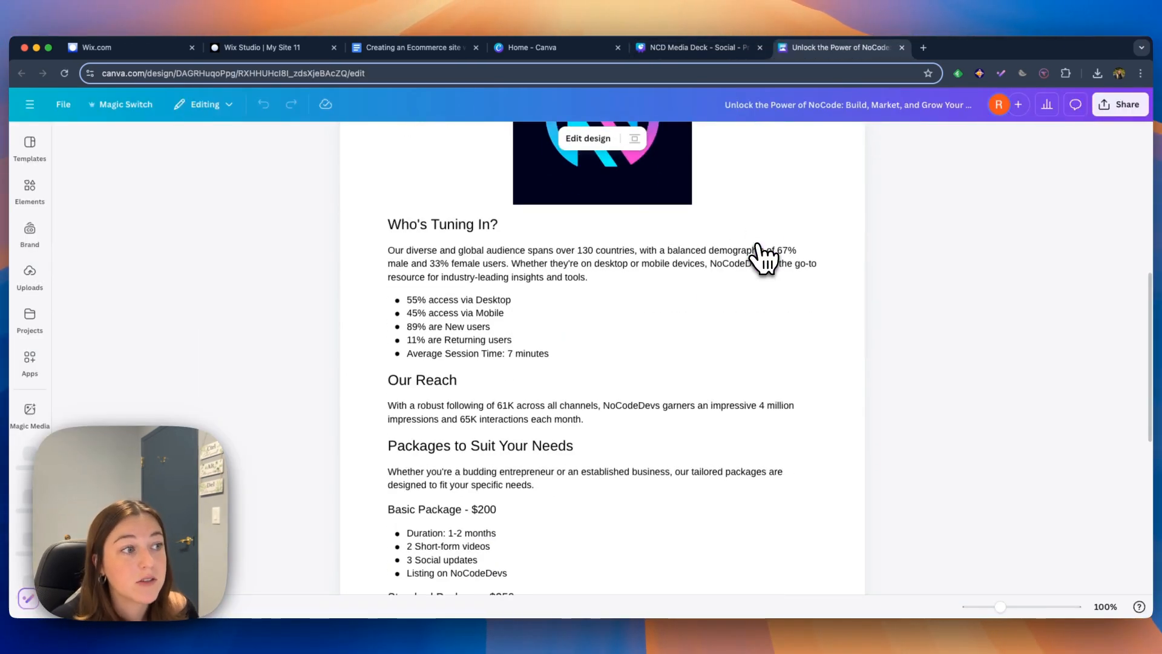
scroll(758, 245, down, 7)
scroll(763, 259, up, 6)
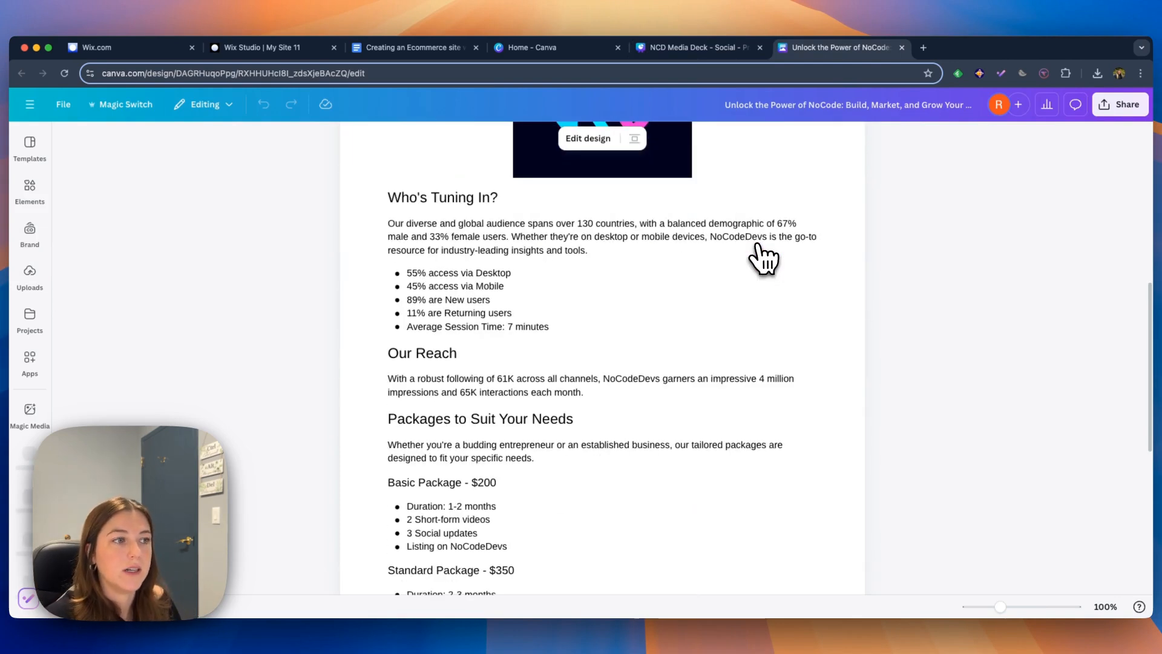
scroll(537, 324, down, 3)
scroll(536, 324, up, 10)
click(537, 321)
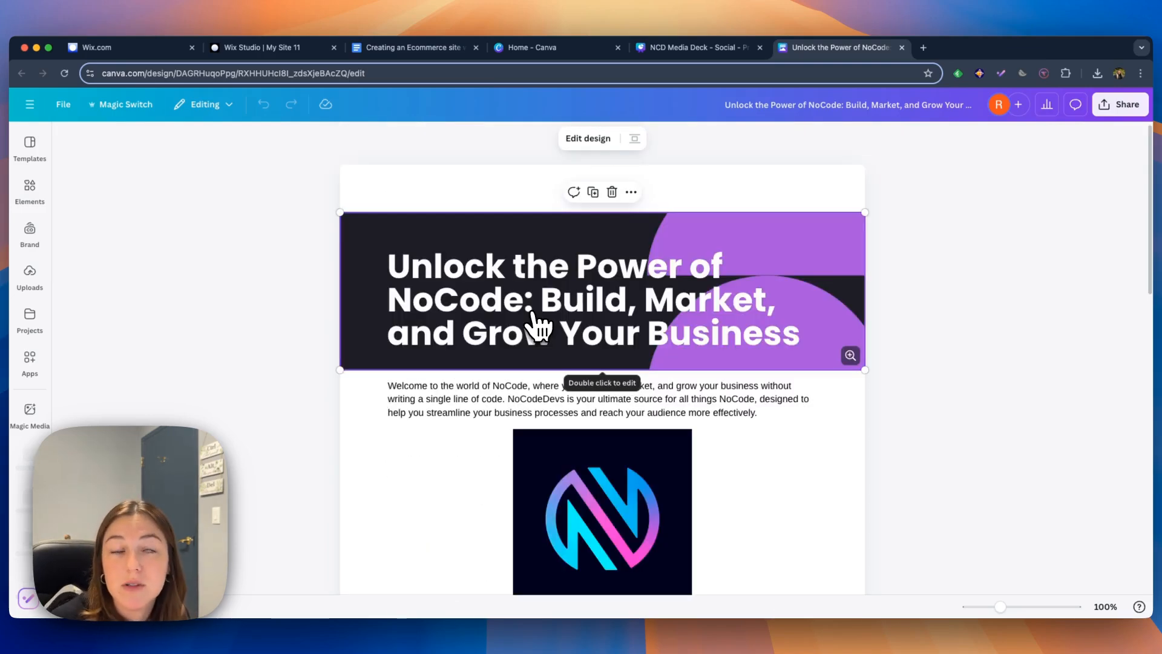
scroll(696, 267, down, 2)
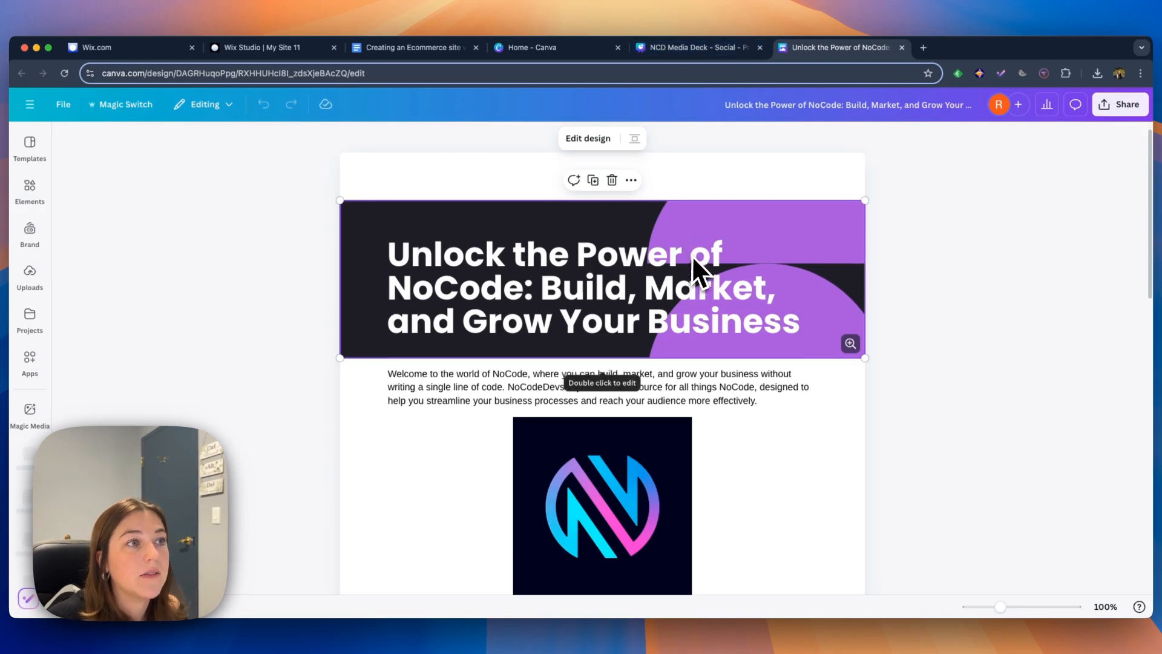
scroll(678, 252, down, 5)
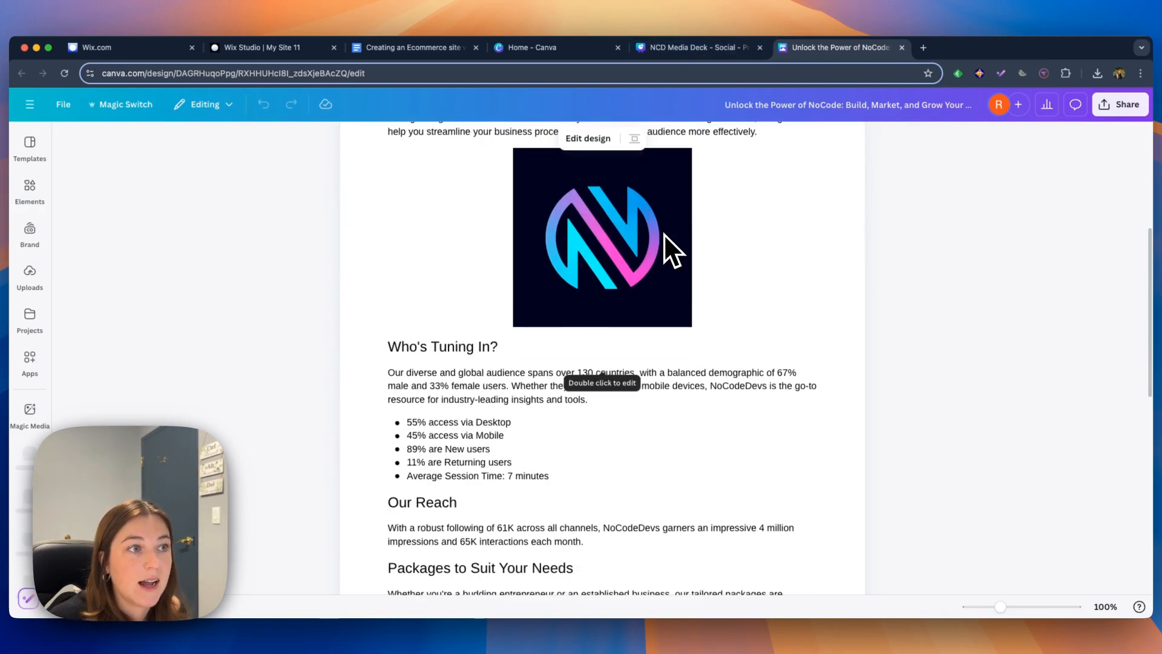
scroll(665, 242, down, 5)
scroll(666, 247, up, 10)
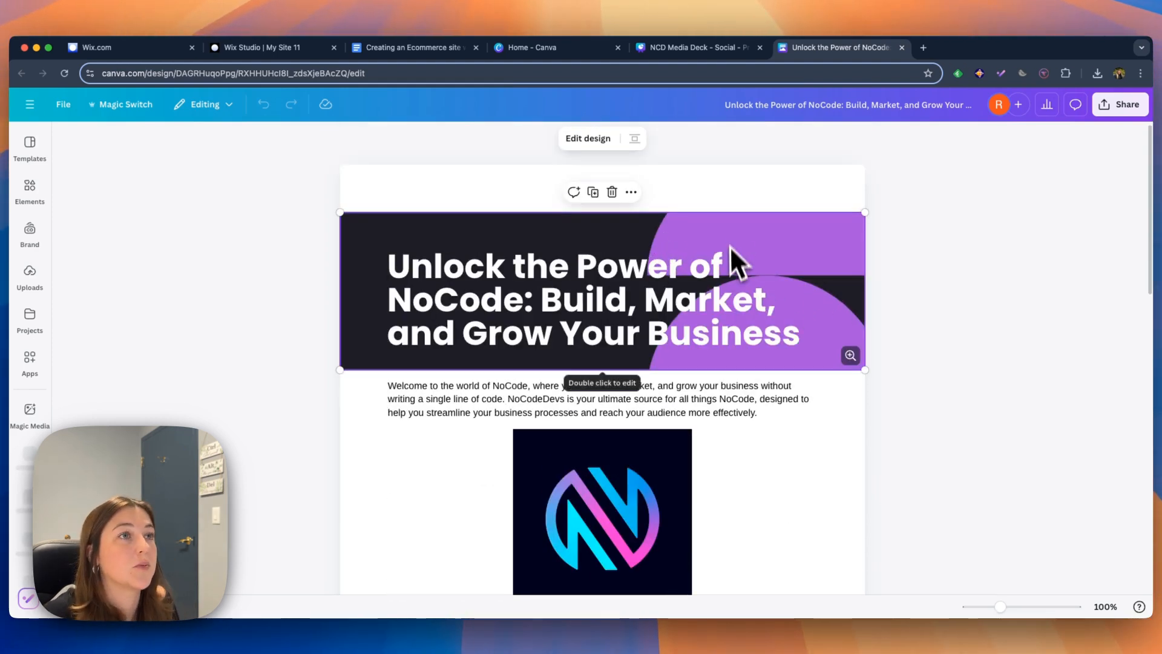
Return to the Canva home page and create a blank Poster (18 × 24 in Portrait) design
click(526, 48)
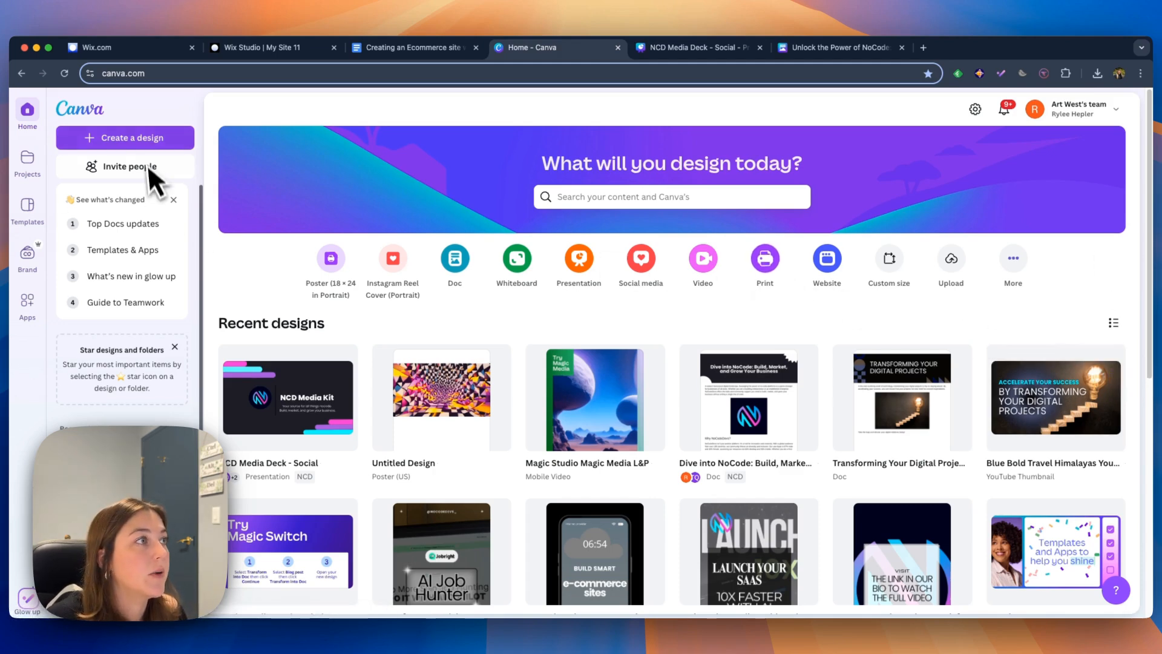
click(151, 140)
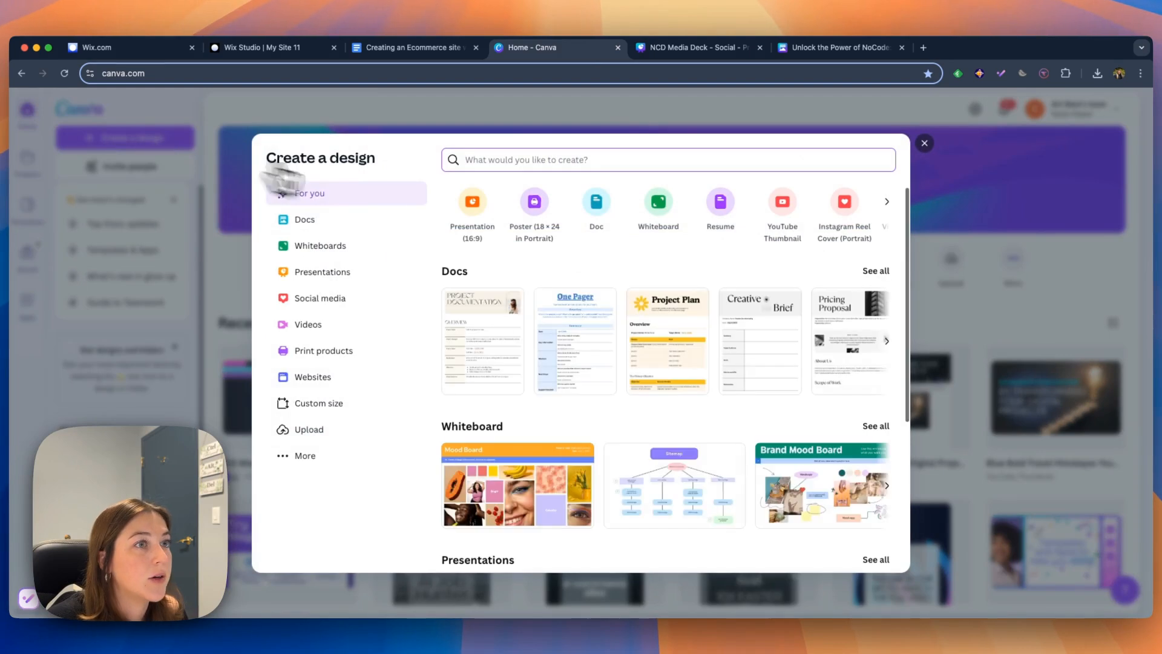
click(534, 218)
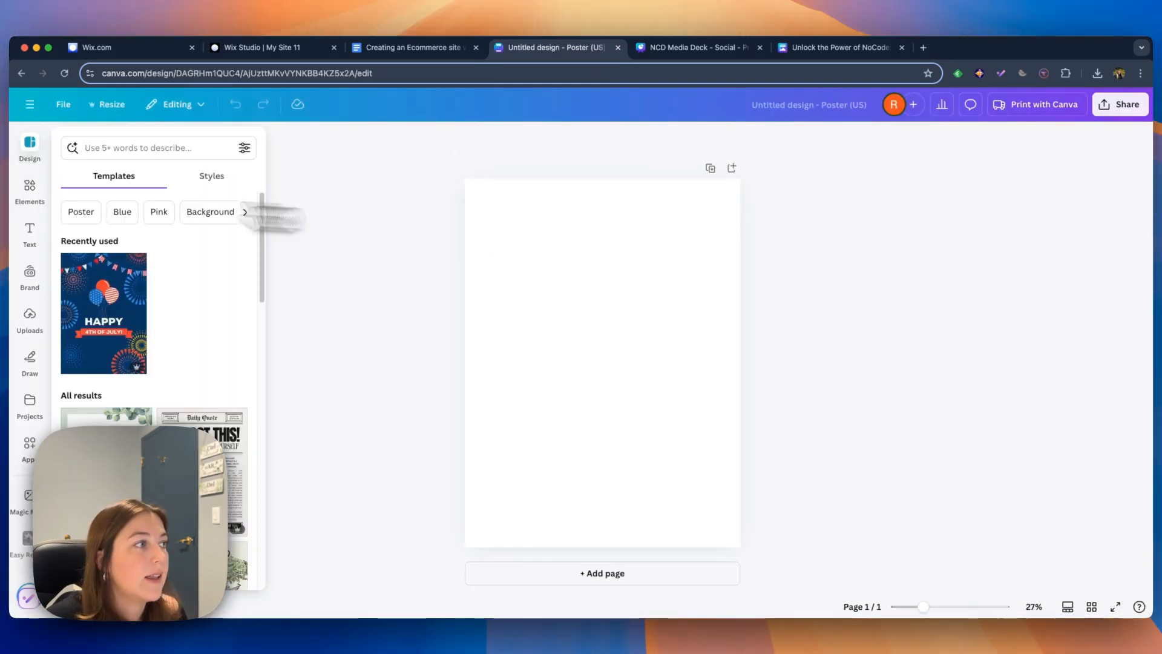
Generate a Magic Media video described as "pop art animated background" and place it on the upper half of the poster
scroll(24, 254, down, 2)
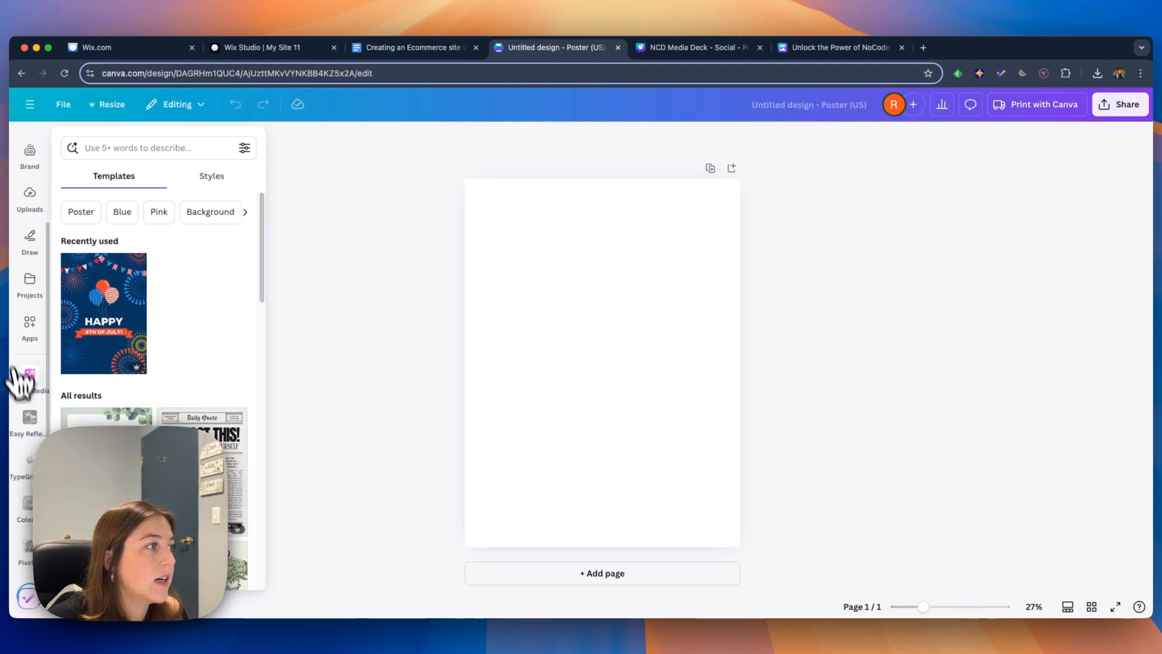
click(32, 381)
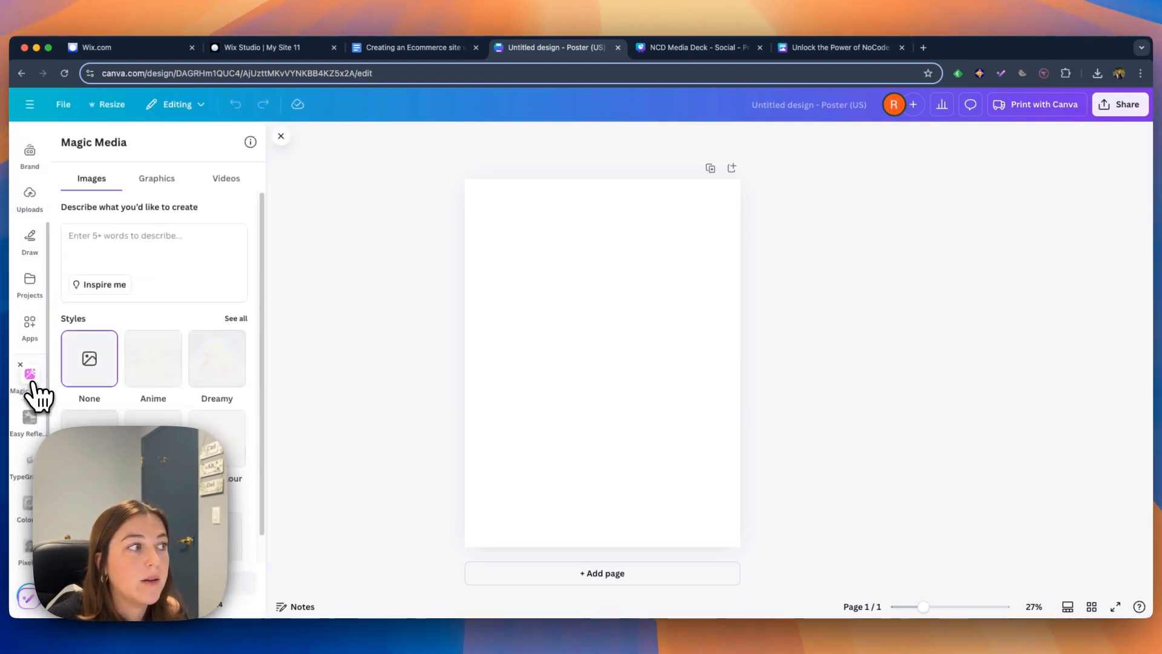
click(217, 180)
click(146, 245)
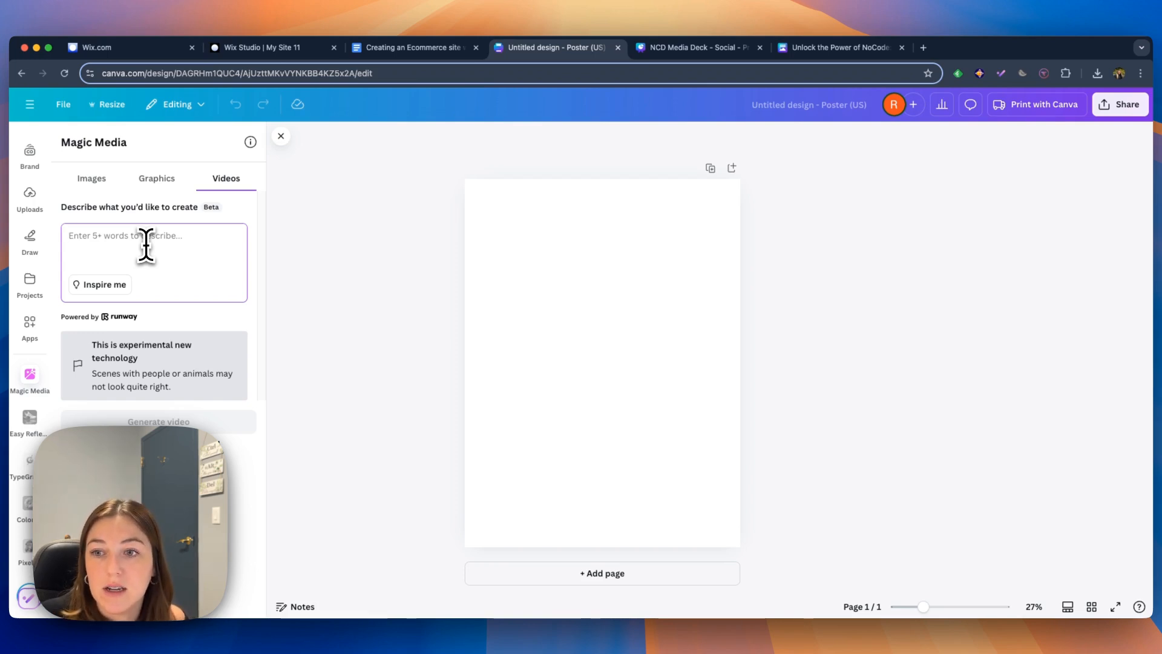
text(pop art animated background)
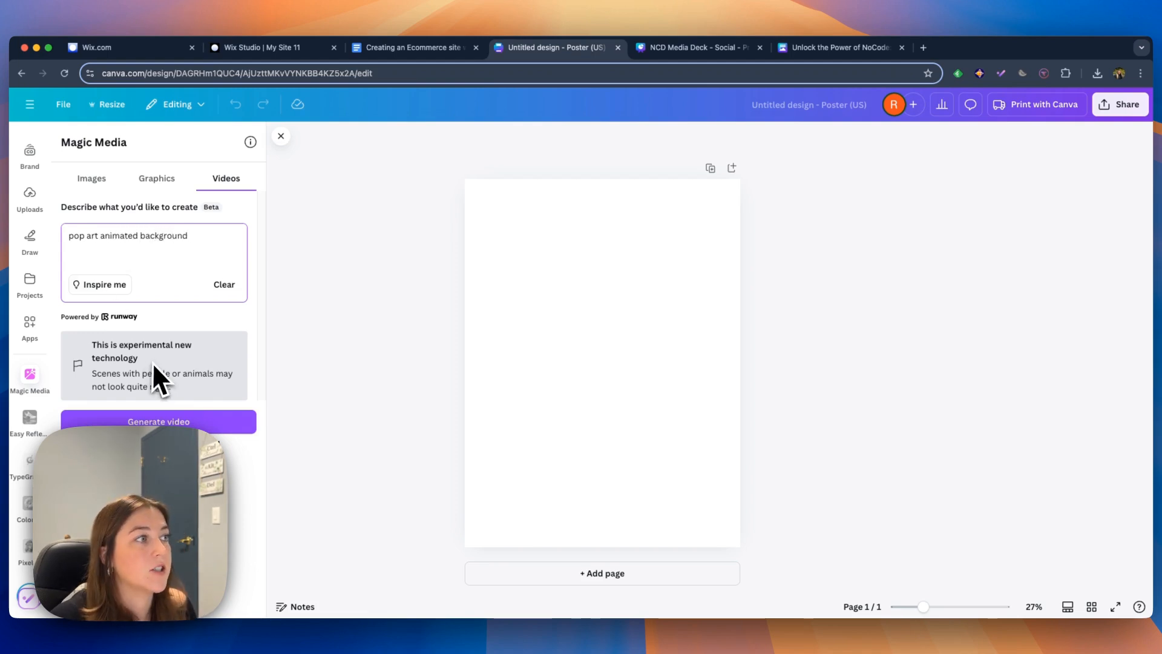
click(159, 421)
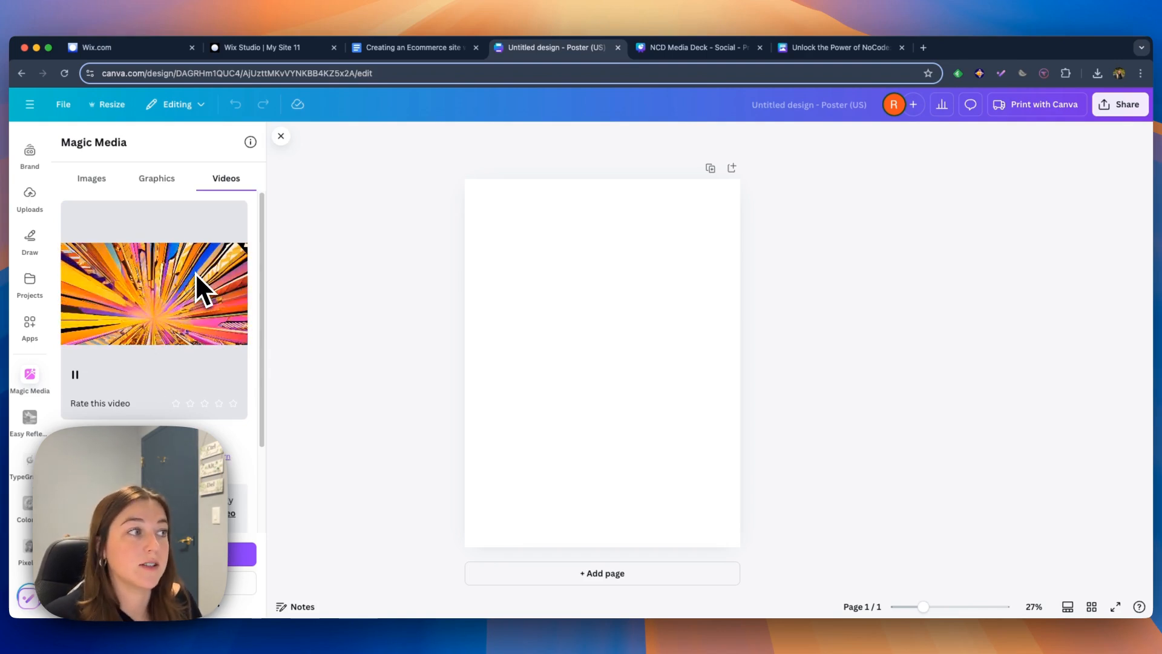
drag(195, 273, 557, 377)
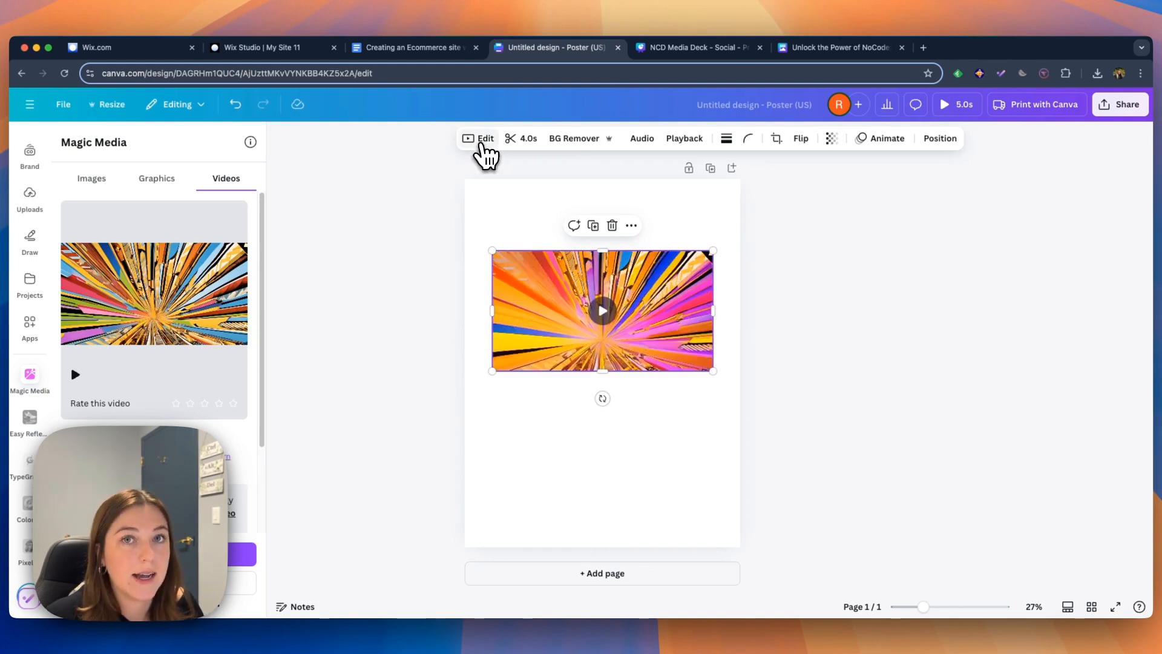
Open the poster video for editing and apply the Festive filter to it
click(481, 140)
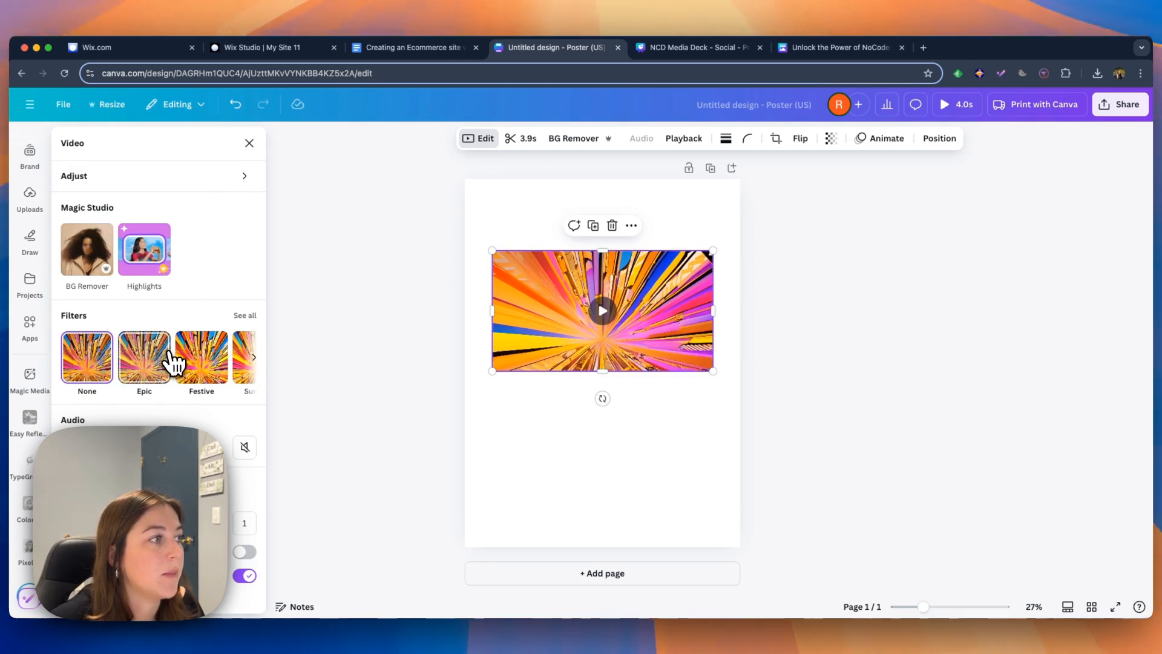
click(167, 353)
click(202, 363)
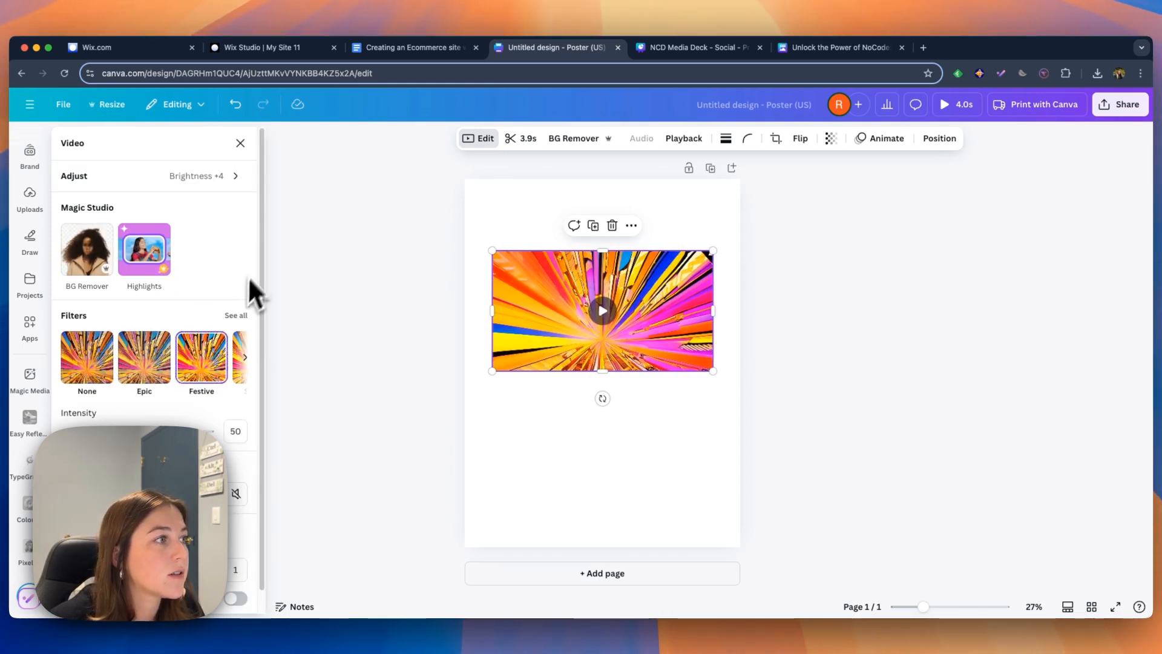
Set the video's playback speed to 1.5 and turn on the playback option directly beneath the speed setting
scroll(227, 396, down, 1)
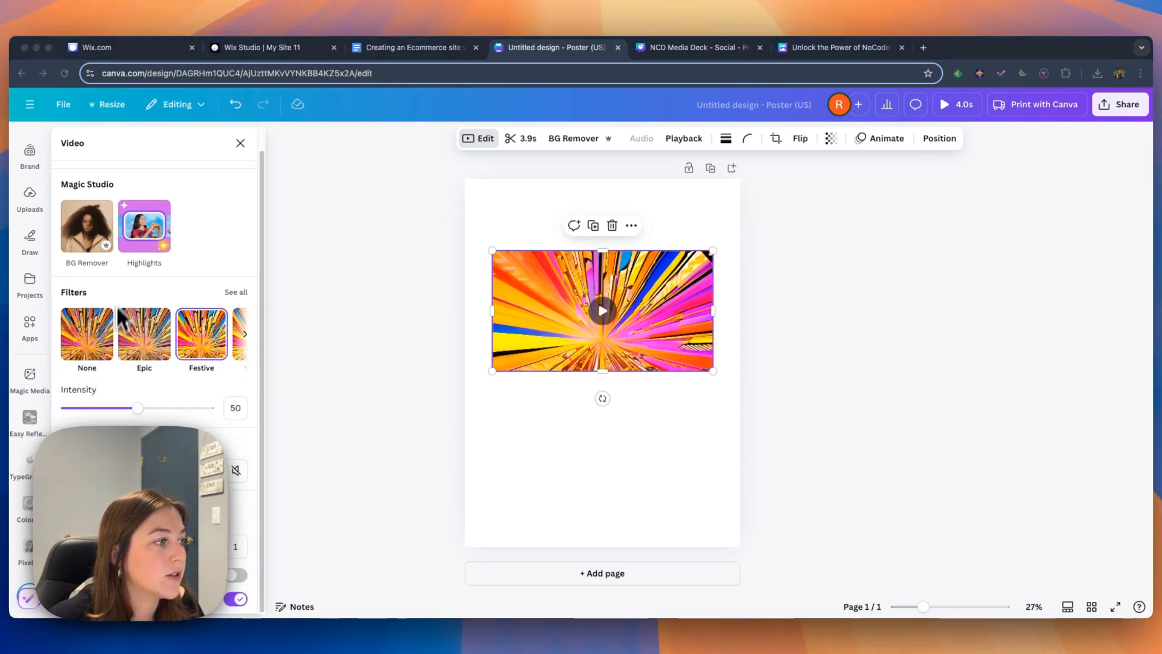
drag(137, 546, 175, 547)
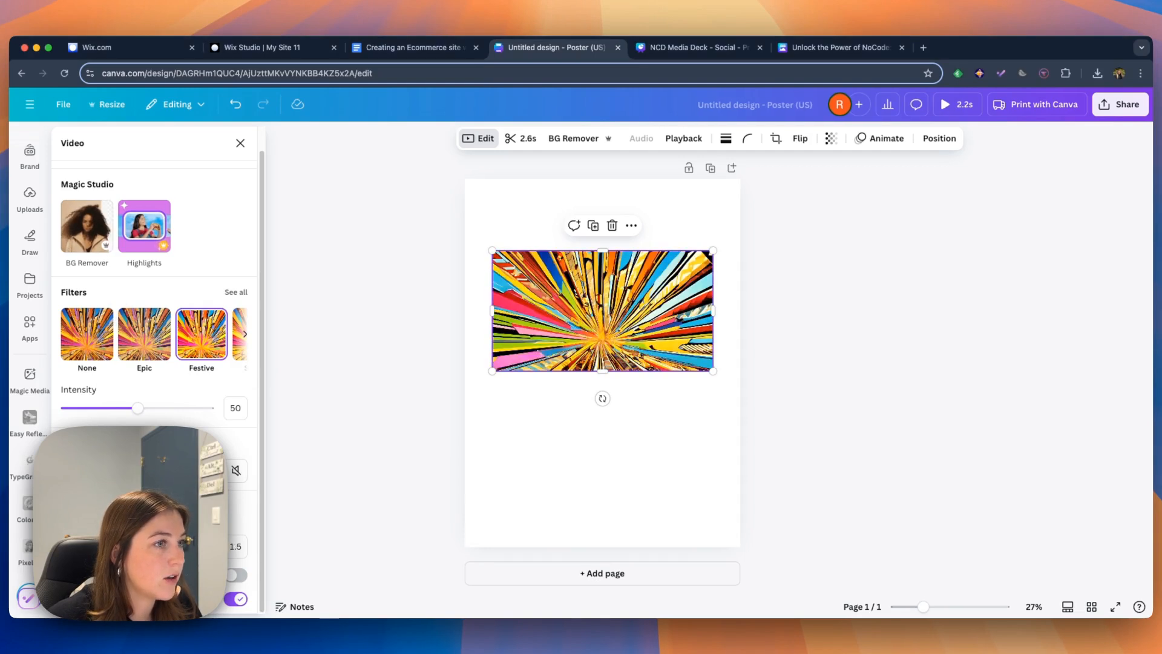
drag(104, 546, 170, 547)
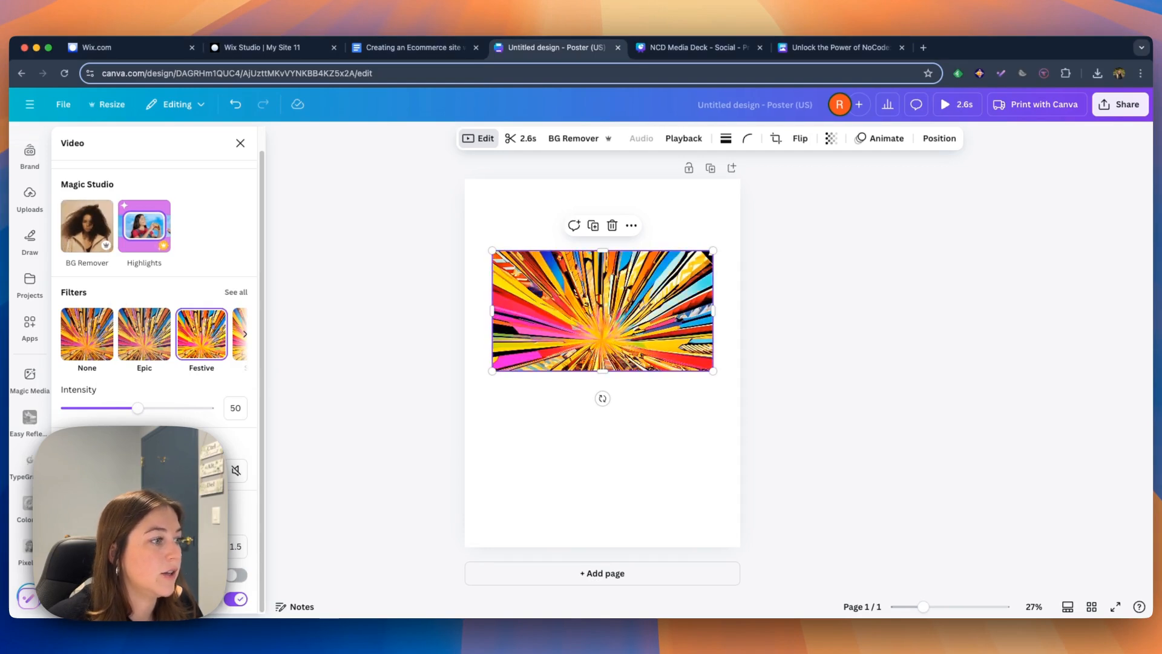
click(230, 573)
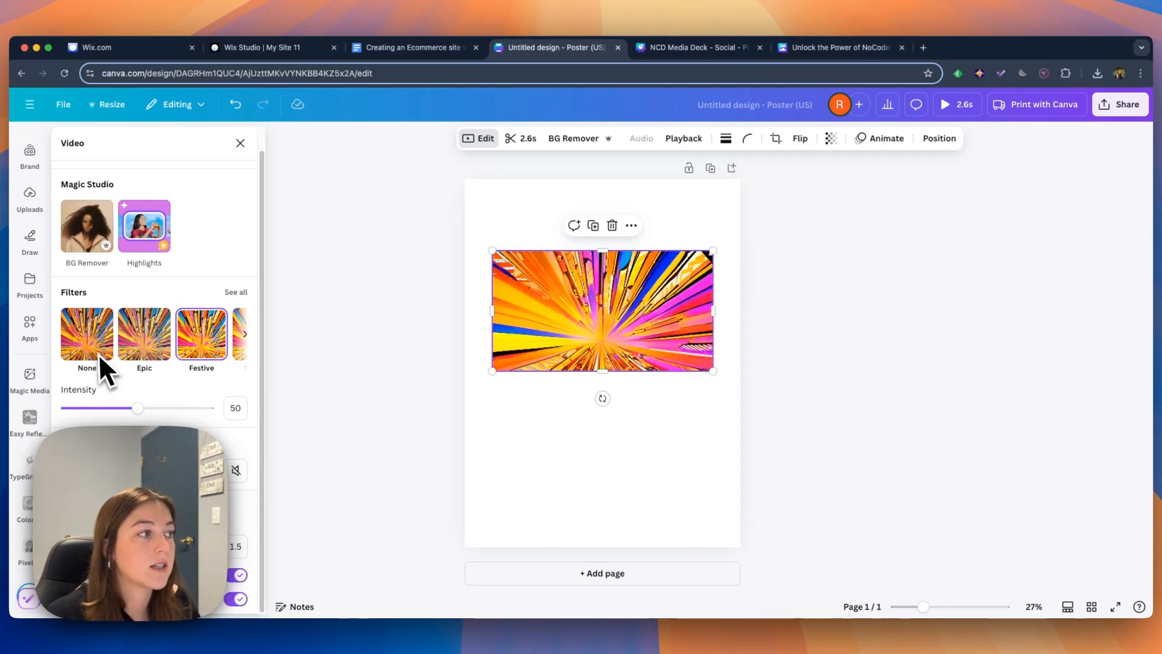